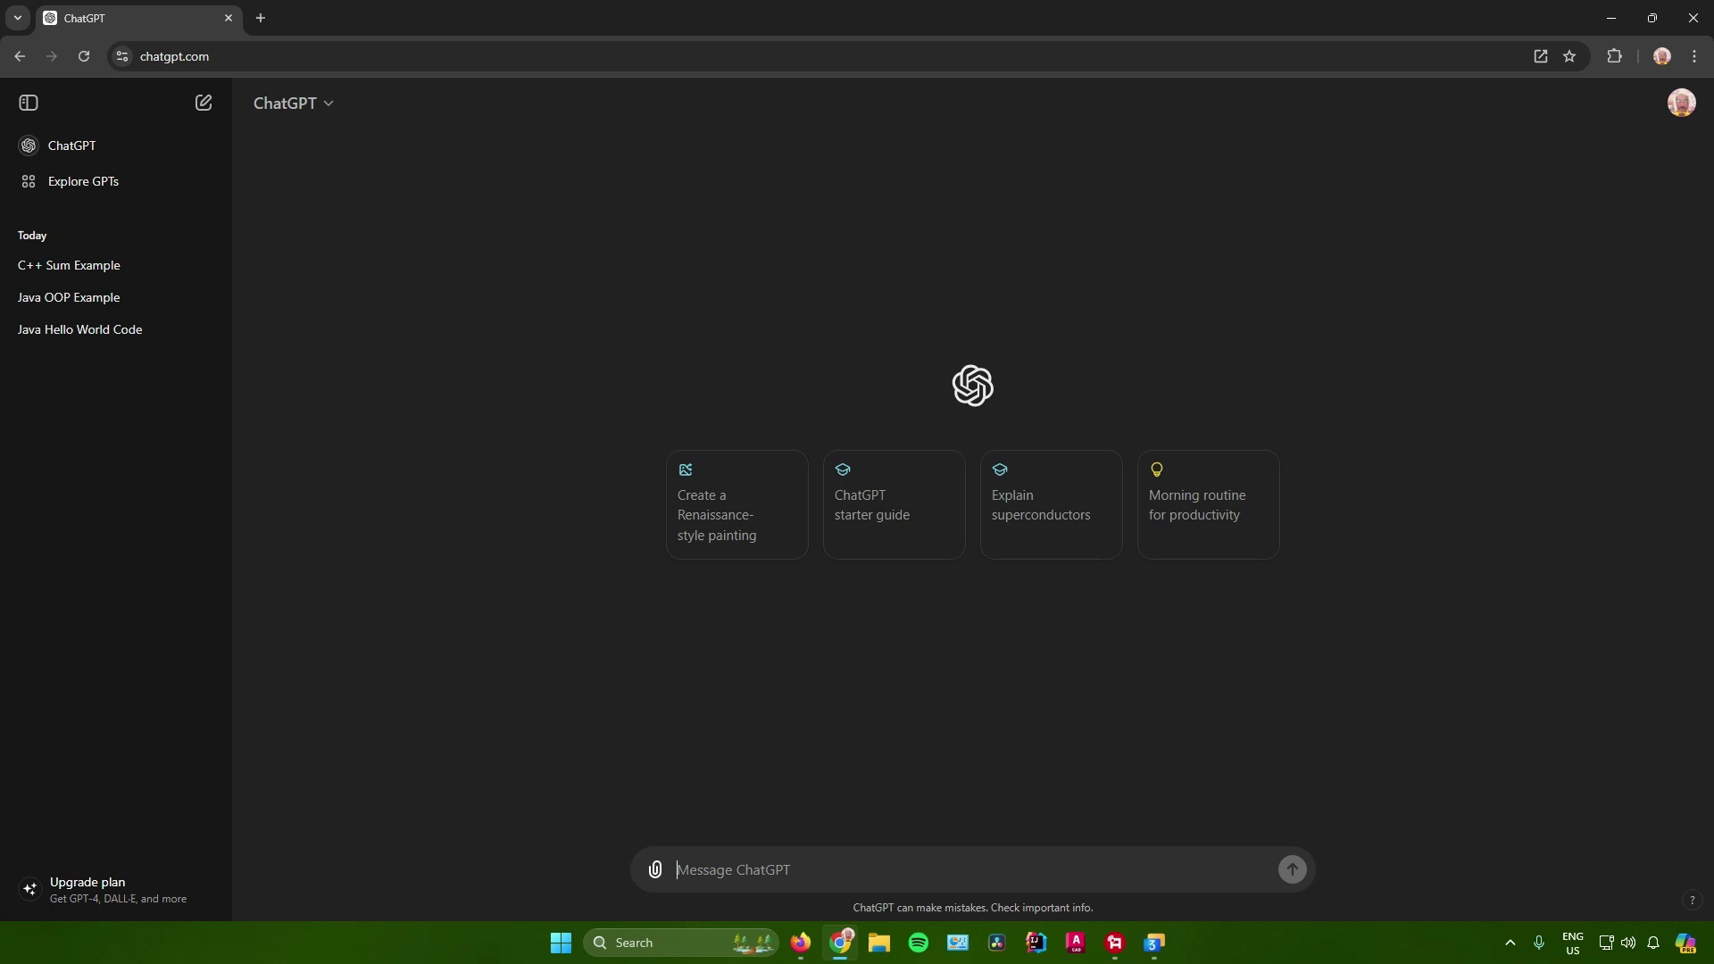
- Paste and send the prompt asking ChatGPT to run an adventure game where you make the choices
type("Lets play an adventure game where you write the plot and I choose what to do")
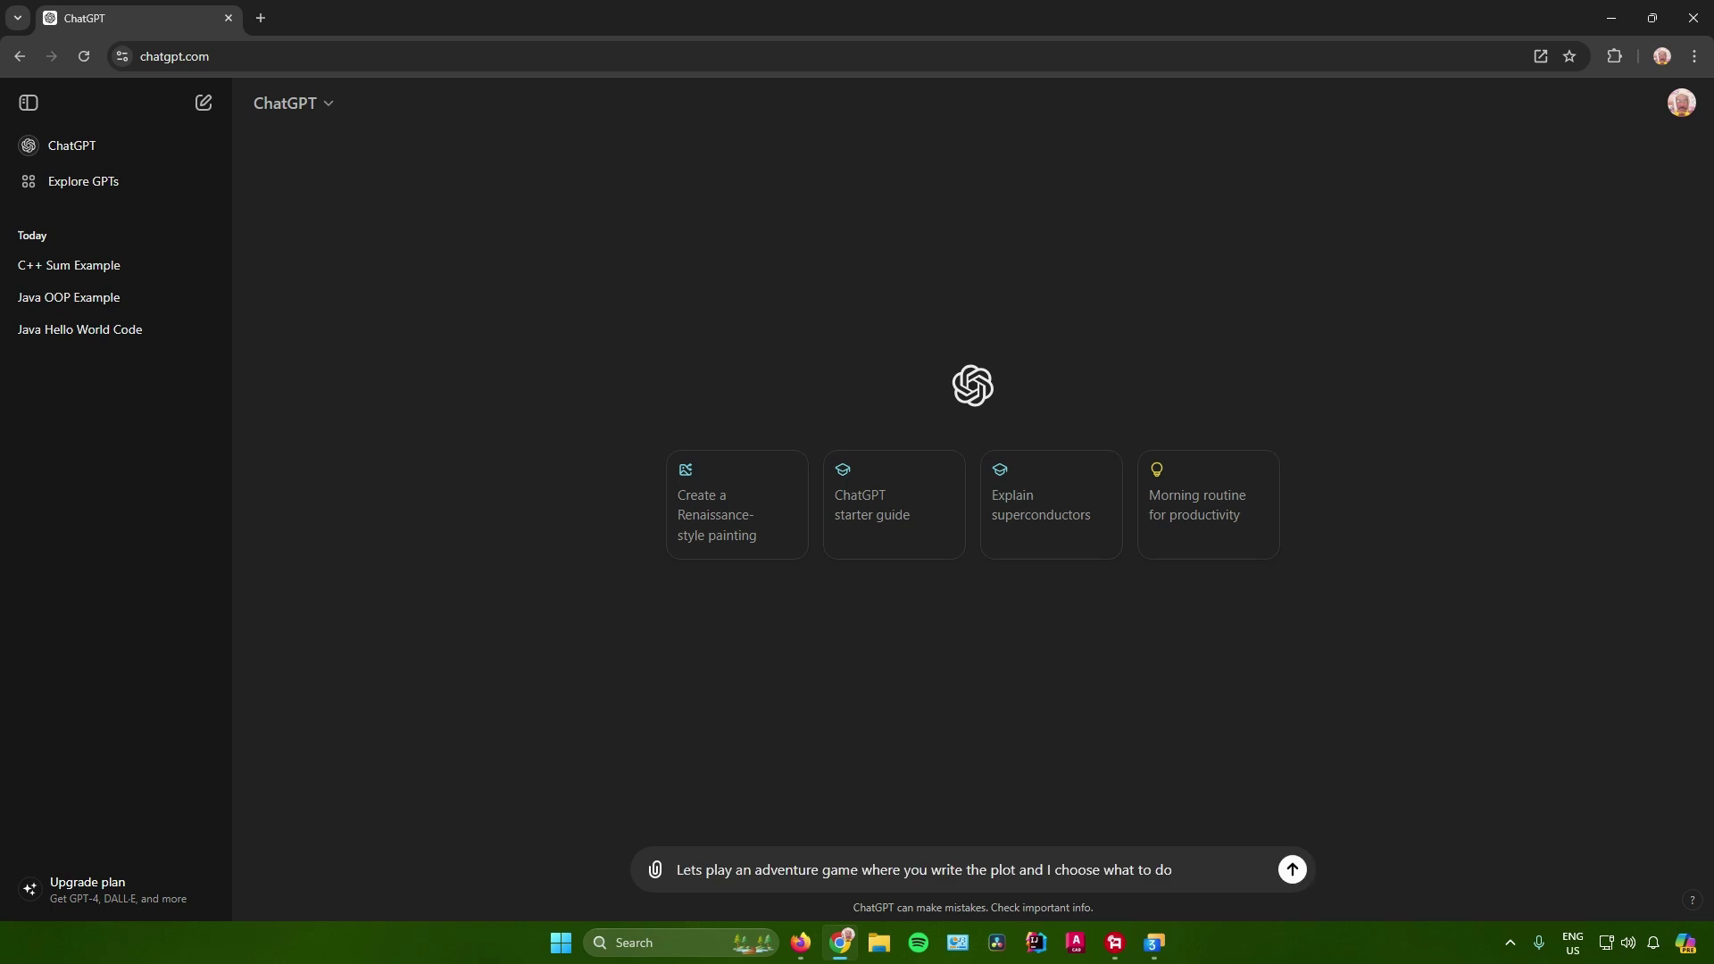
key("Return")
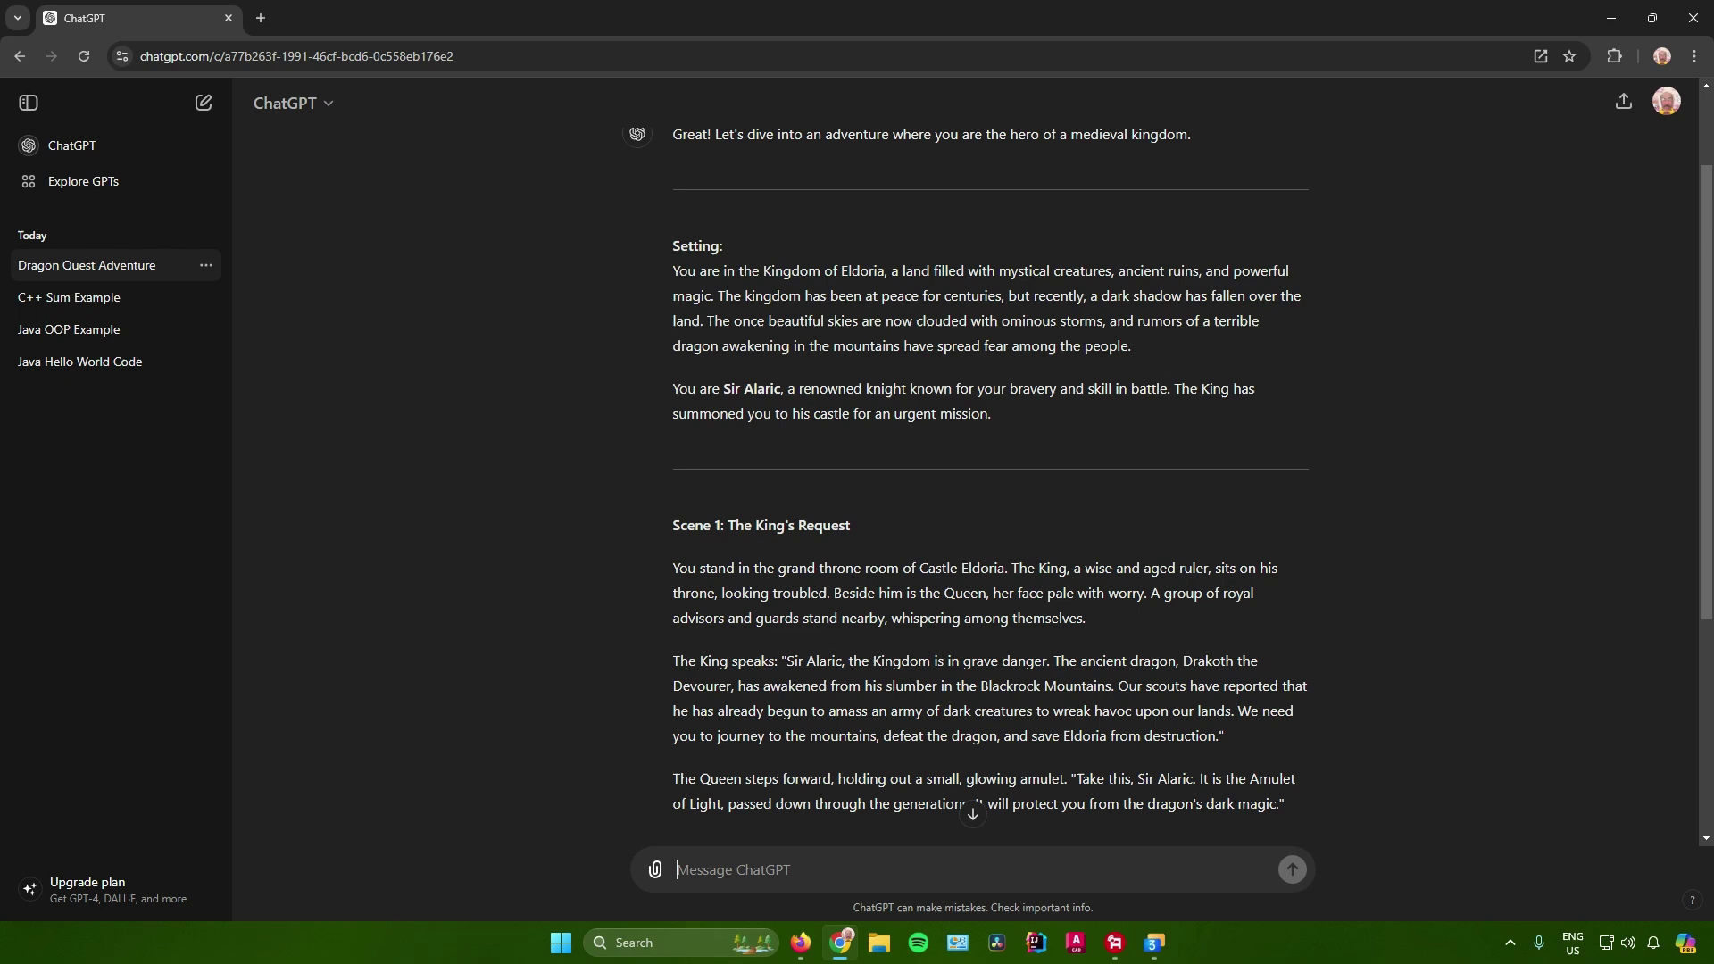
scroll(989, 482, "down", 5)
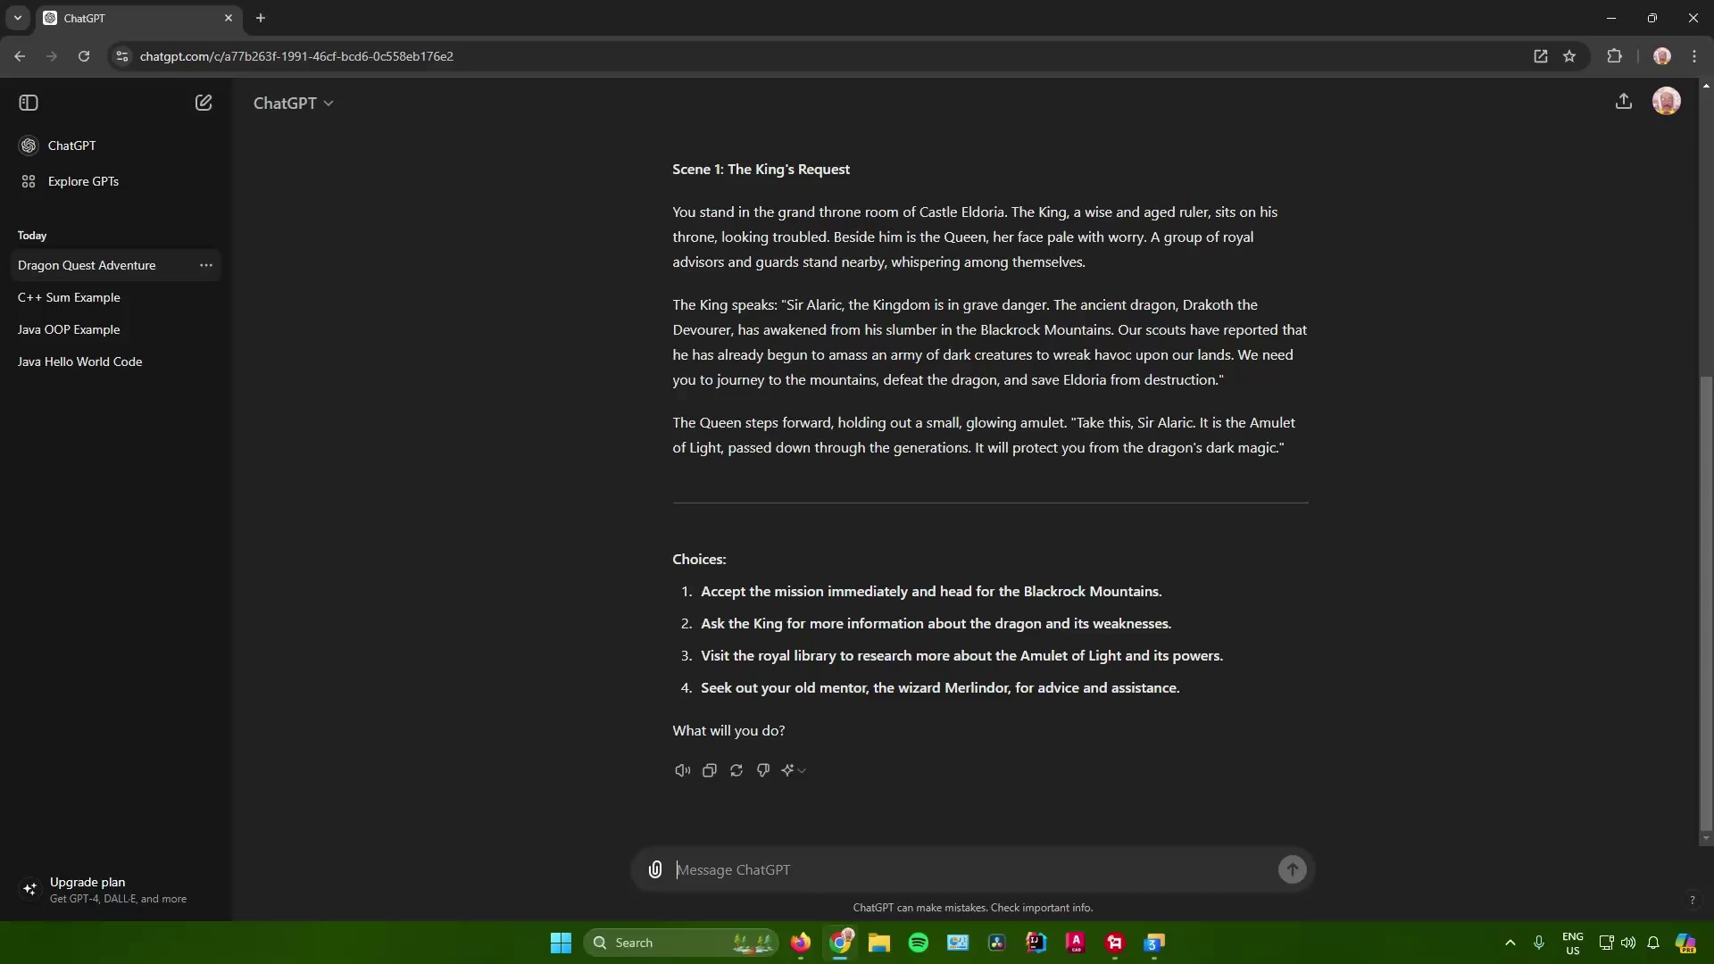
scroll(990, 482, "up", 3)
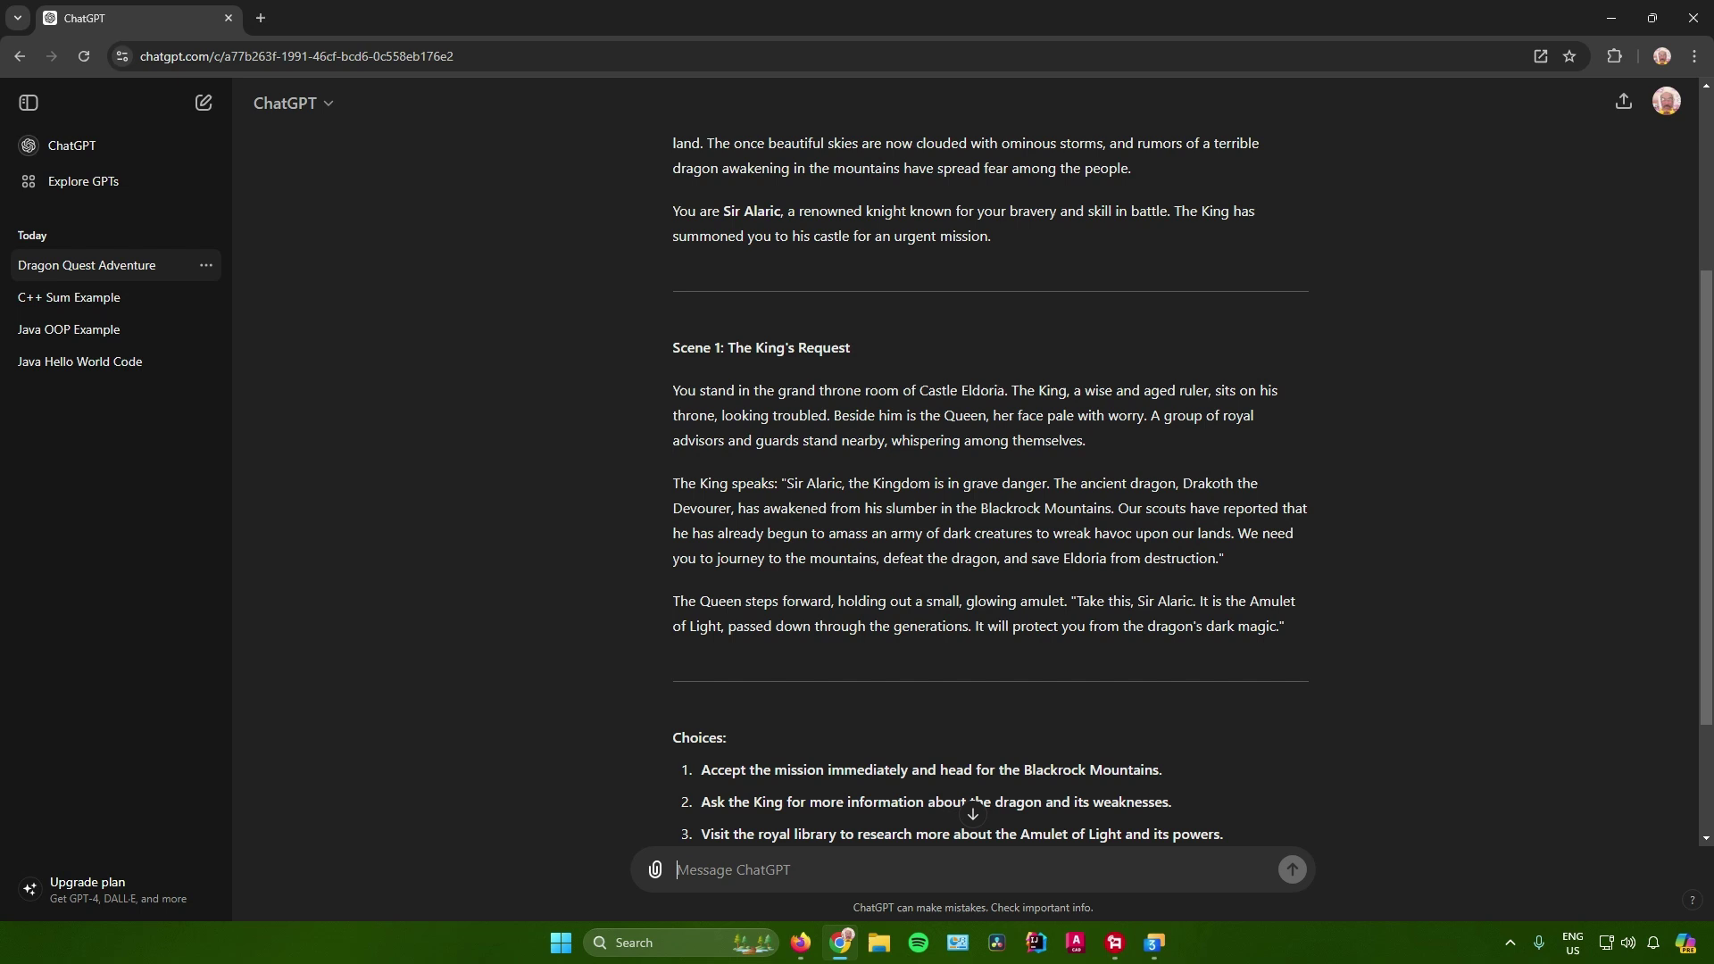
scroll(991, 482, "down", 2)
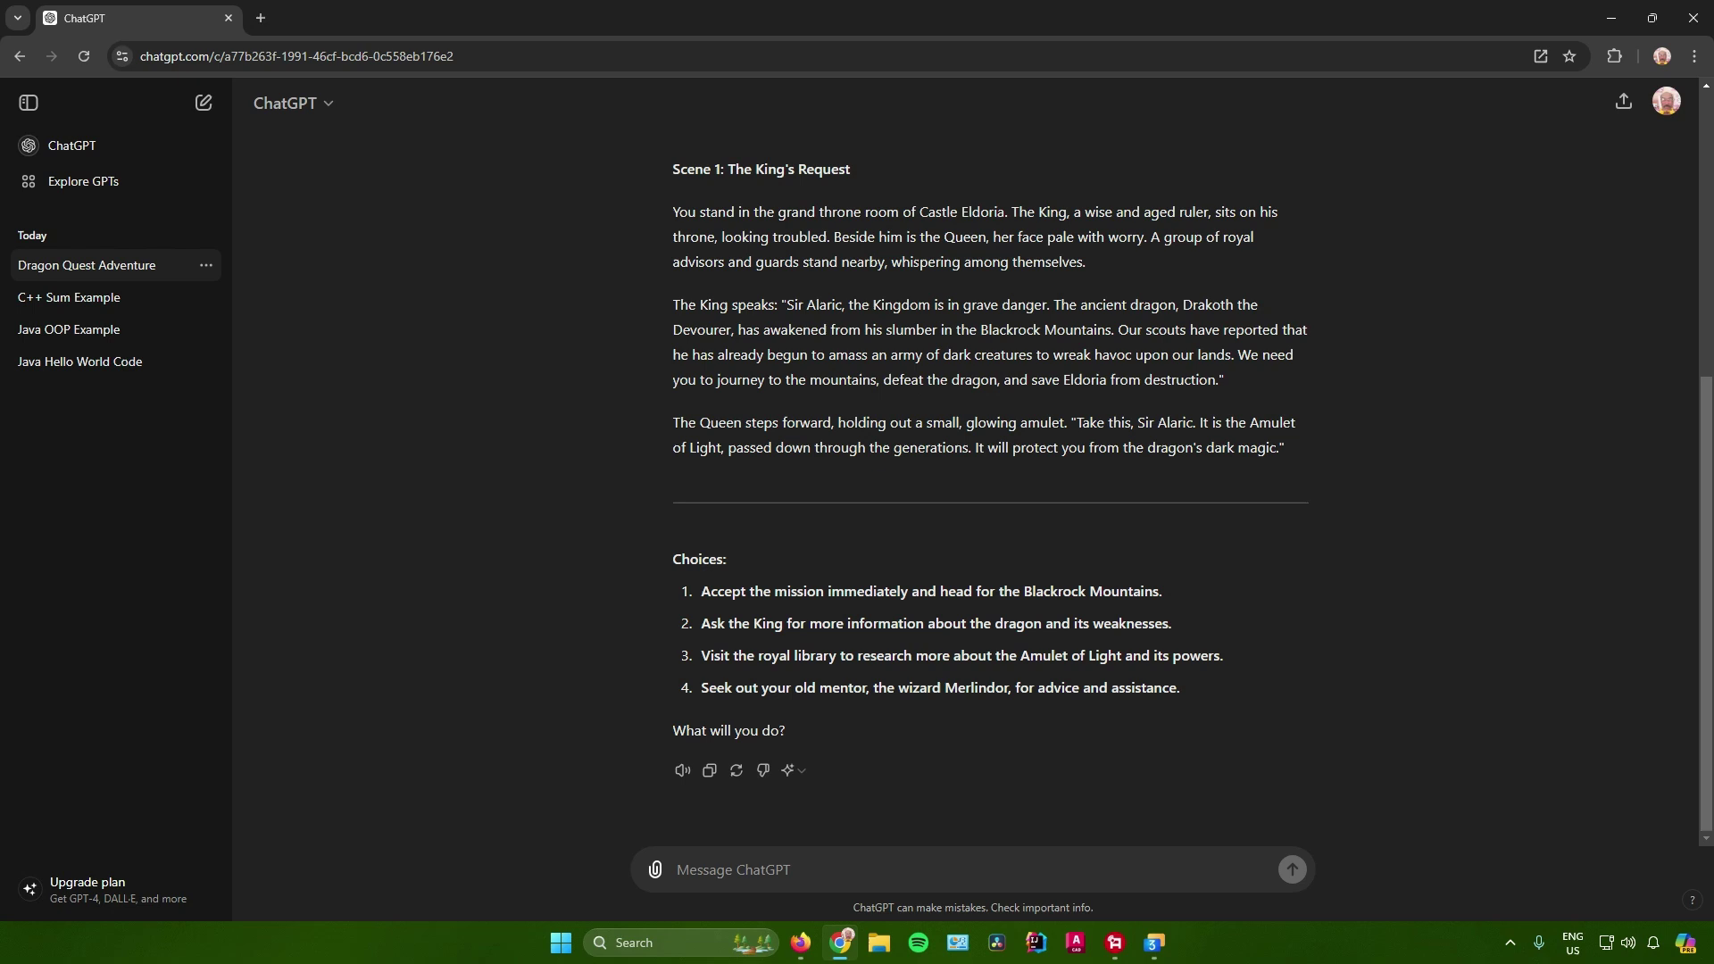
- Highlight the first two story choices while reading the King's Request options
left_click_drag(701, 591, 921, 591)
left_click(921, 591)
left_click_drag(702, 591, 1171, 623)
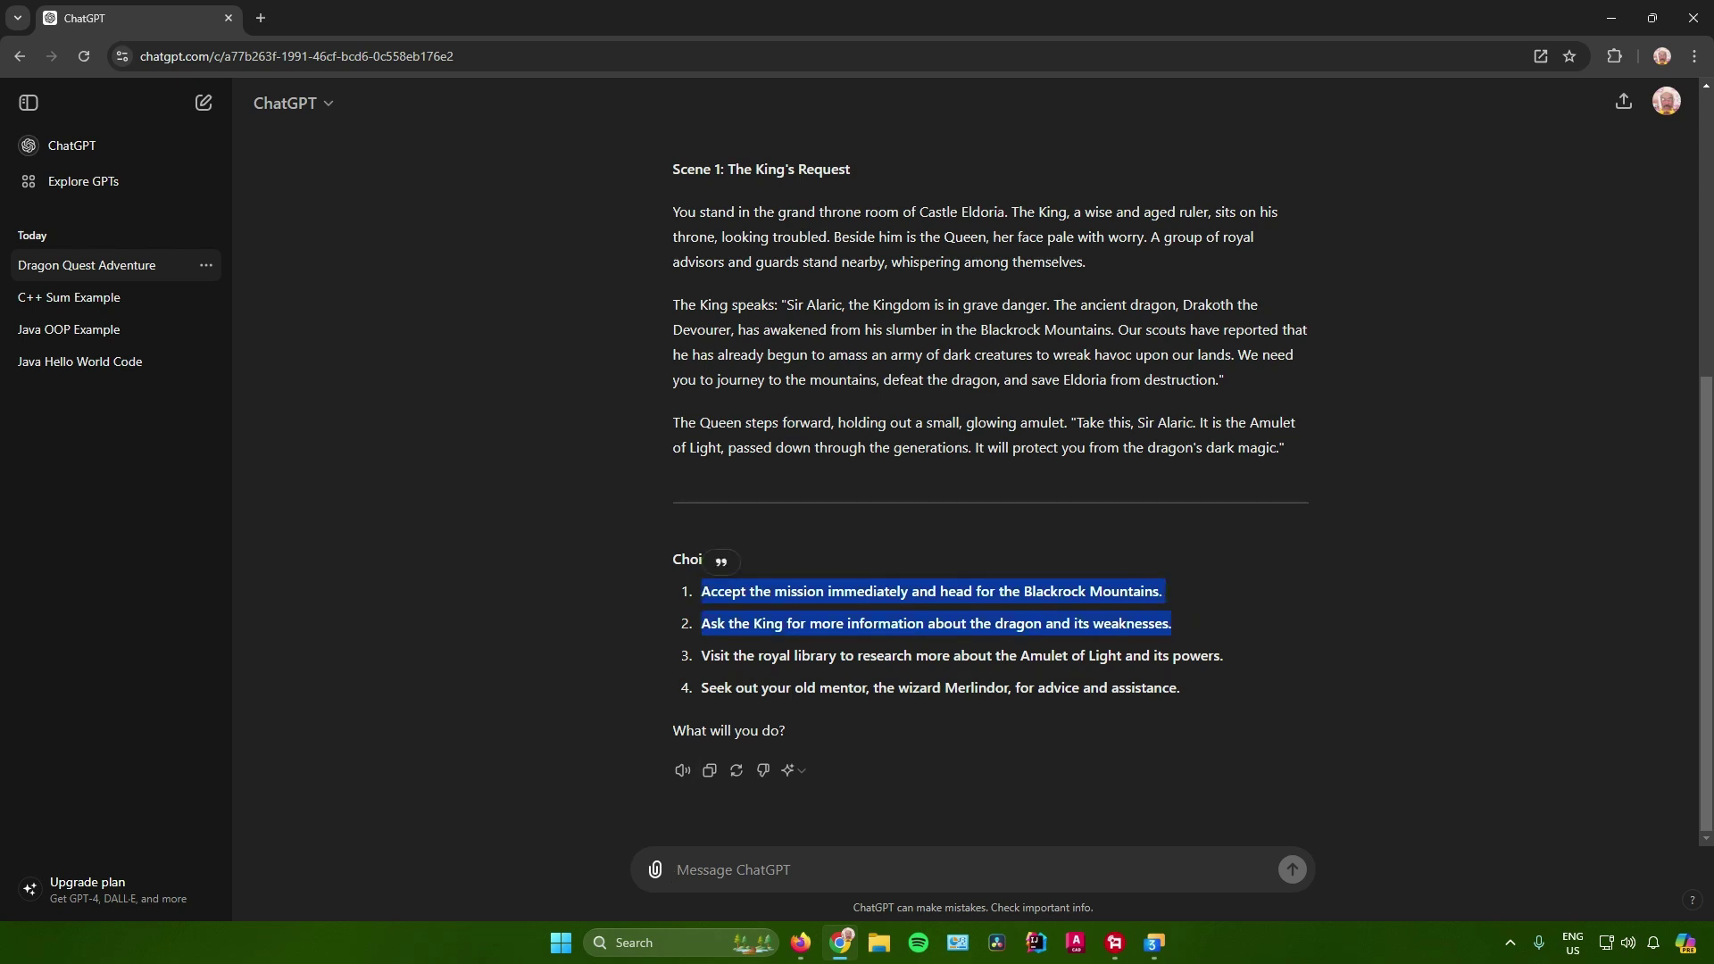
left_click(1171, 623)
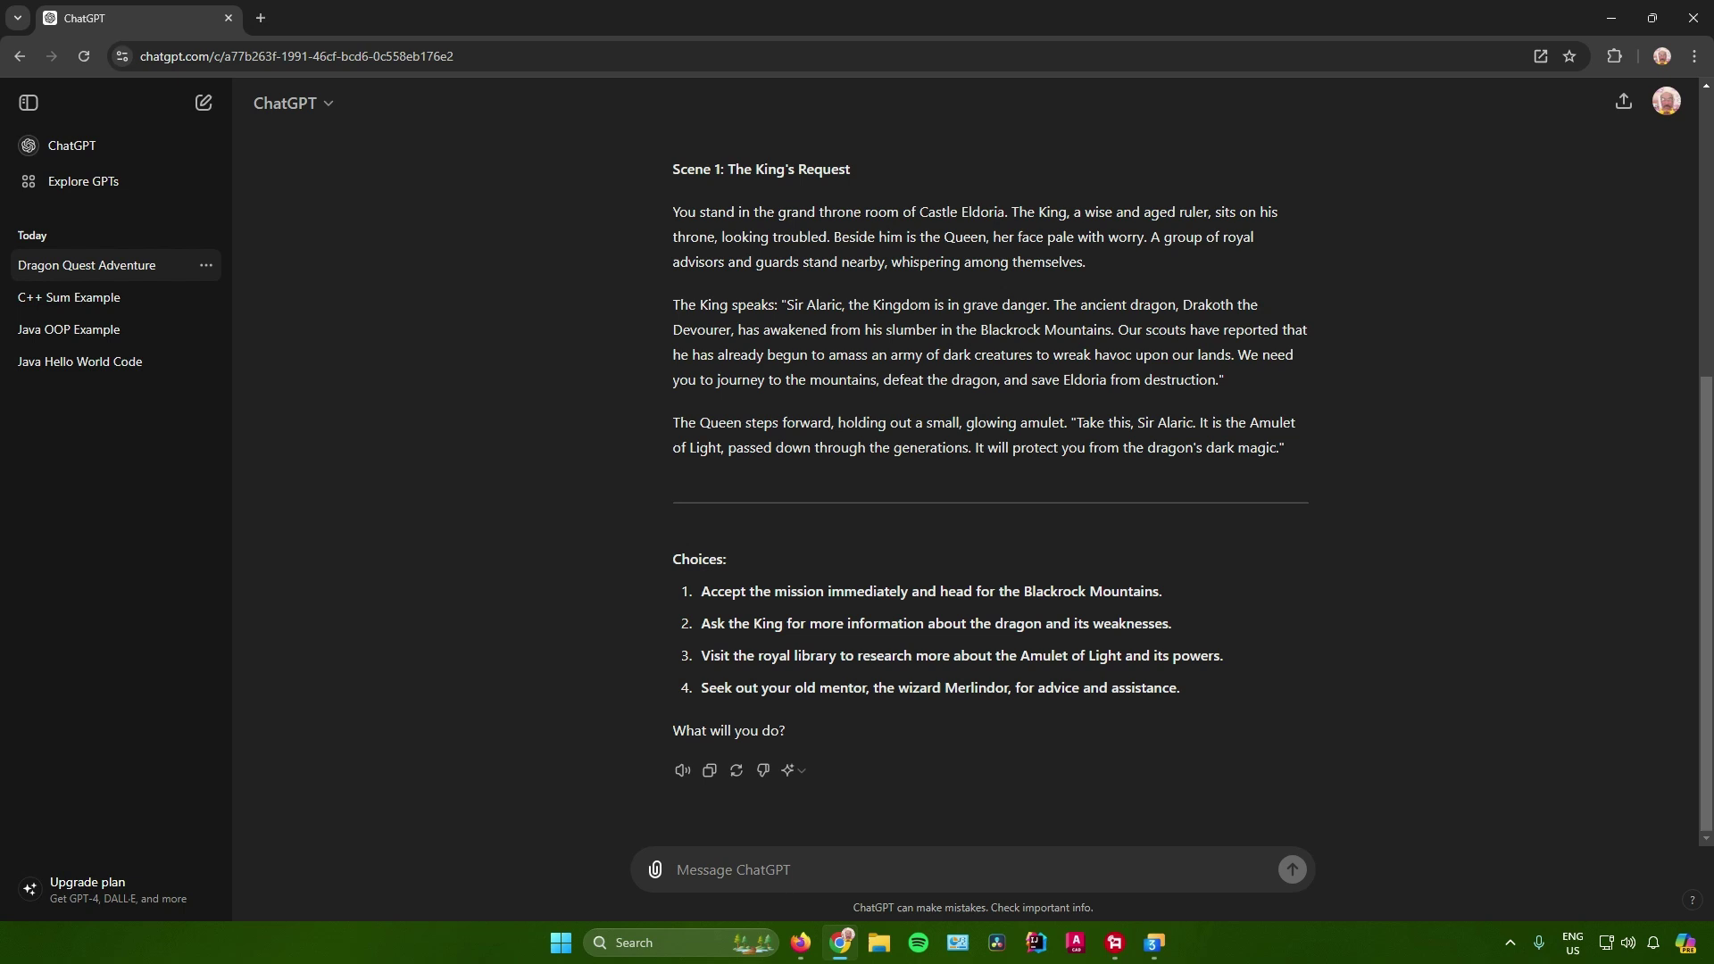
- Answer with choice 4 to seek out Merlindor, and read Scene 2: The Wizard's Tower
left_click(677, 869)
type("4")
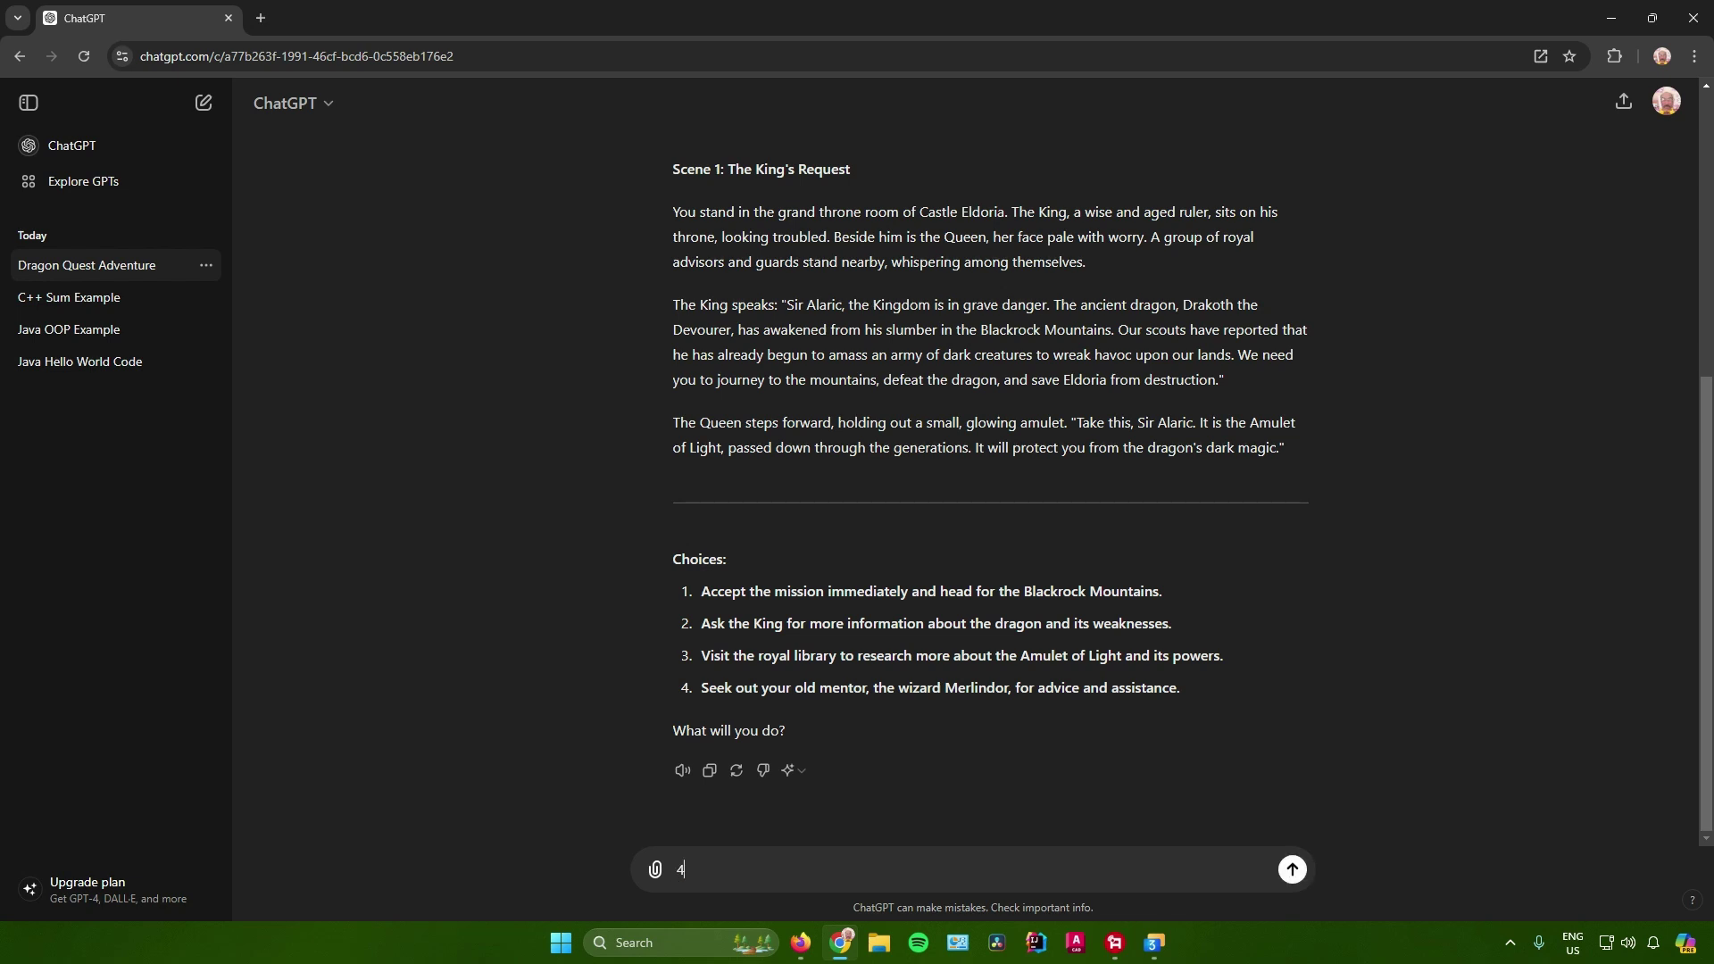
key("Return")
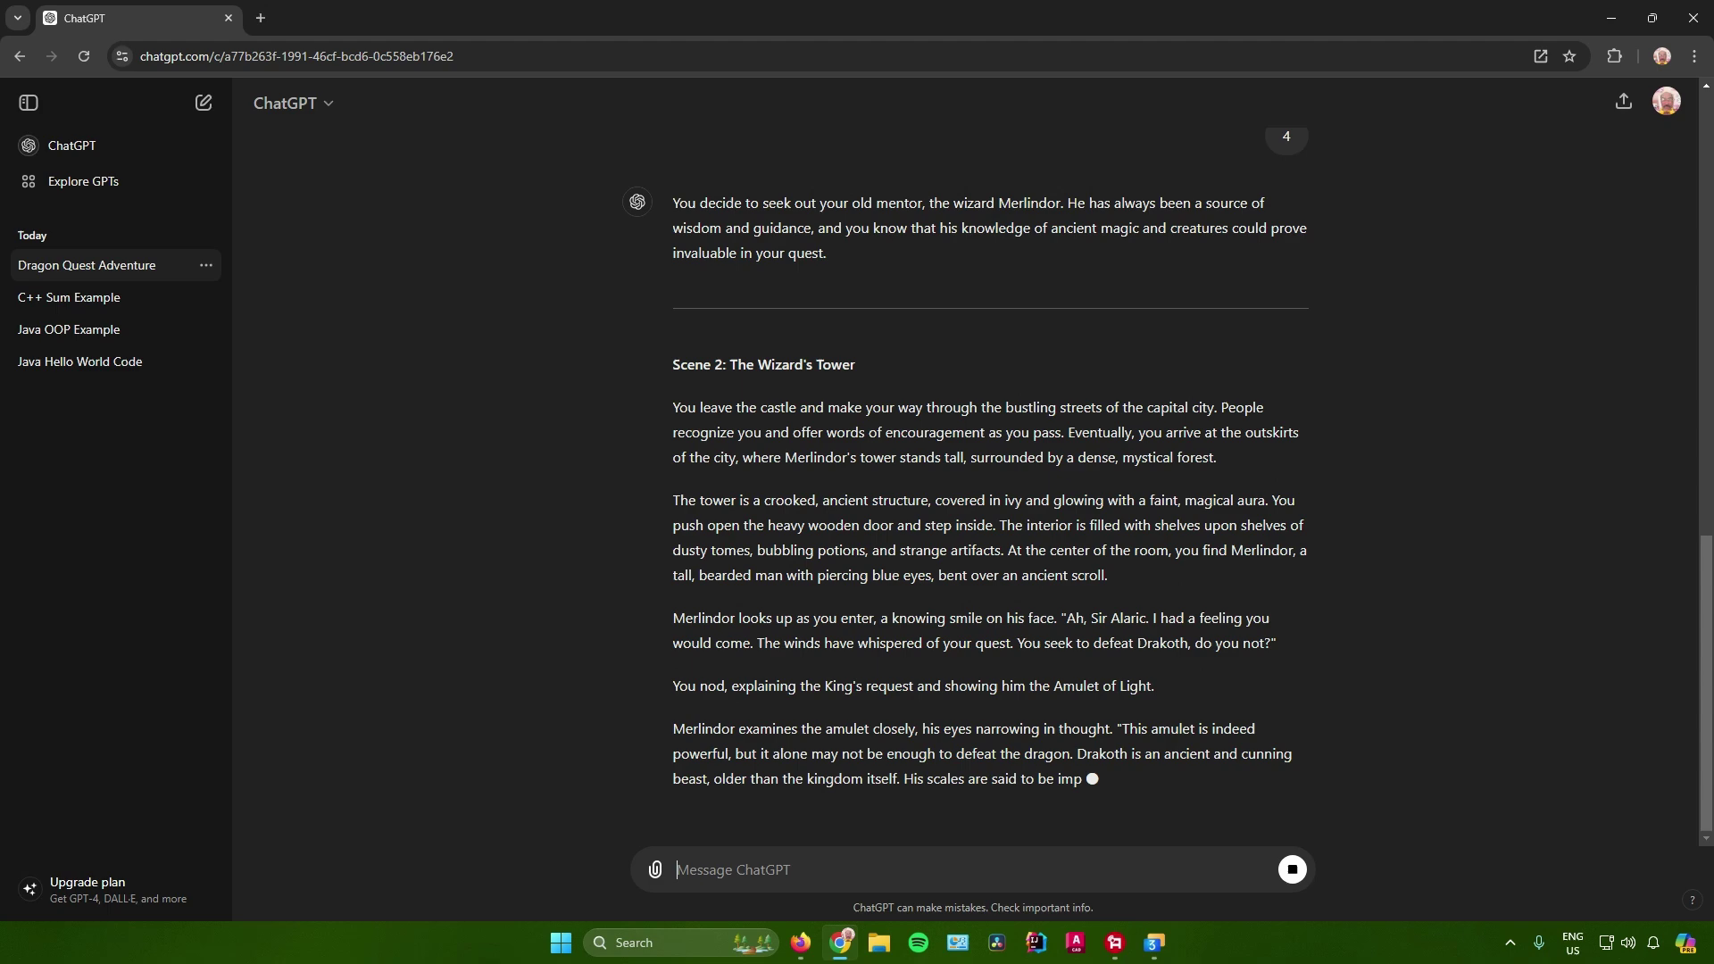
scroll(982, 500, "up", 2)
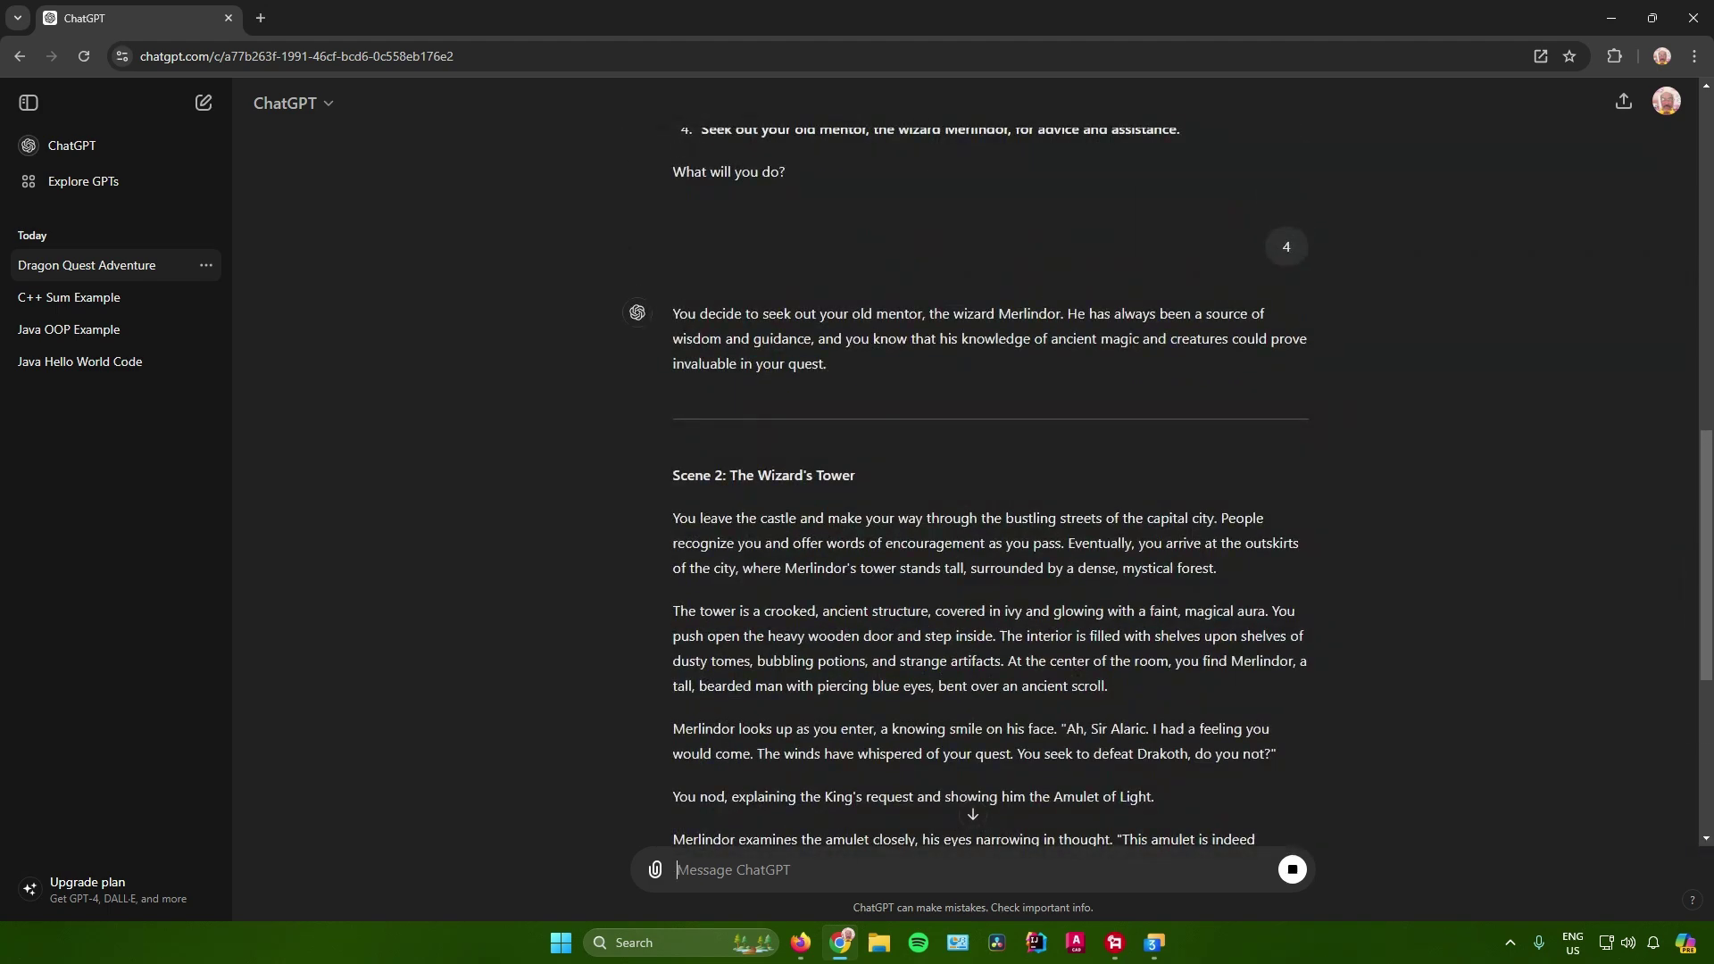
scroll(981, 482, "down", 3)
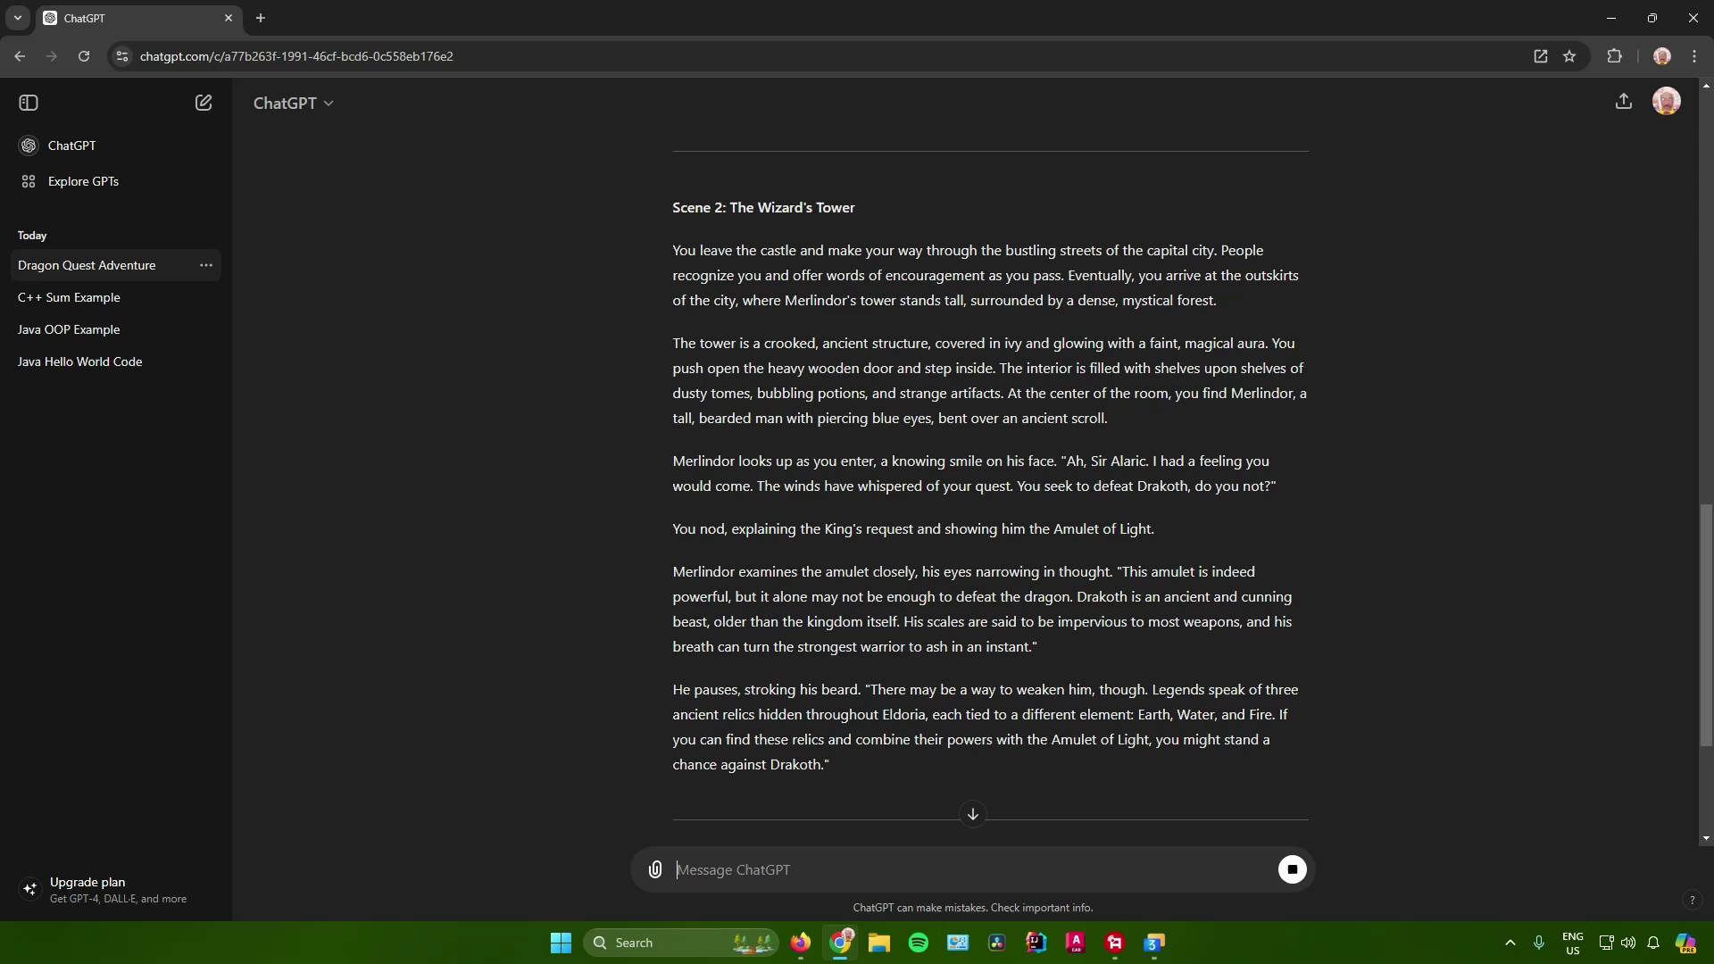
scroll(982, 482, "down", 3)
scroll(982, 482, "up", 5)
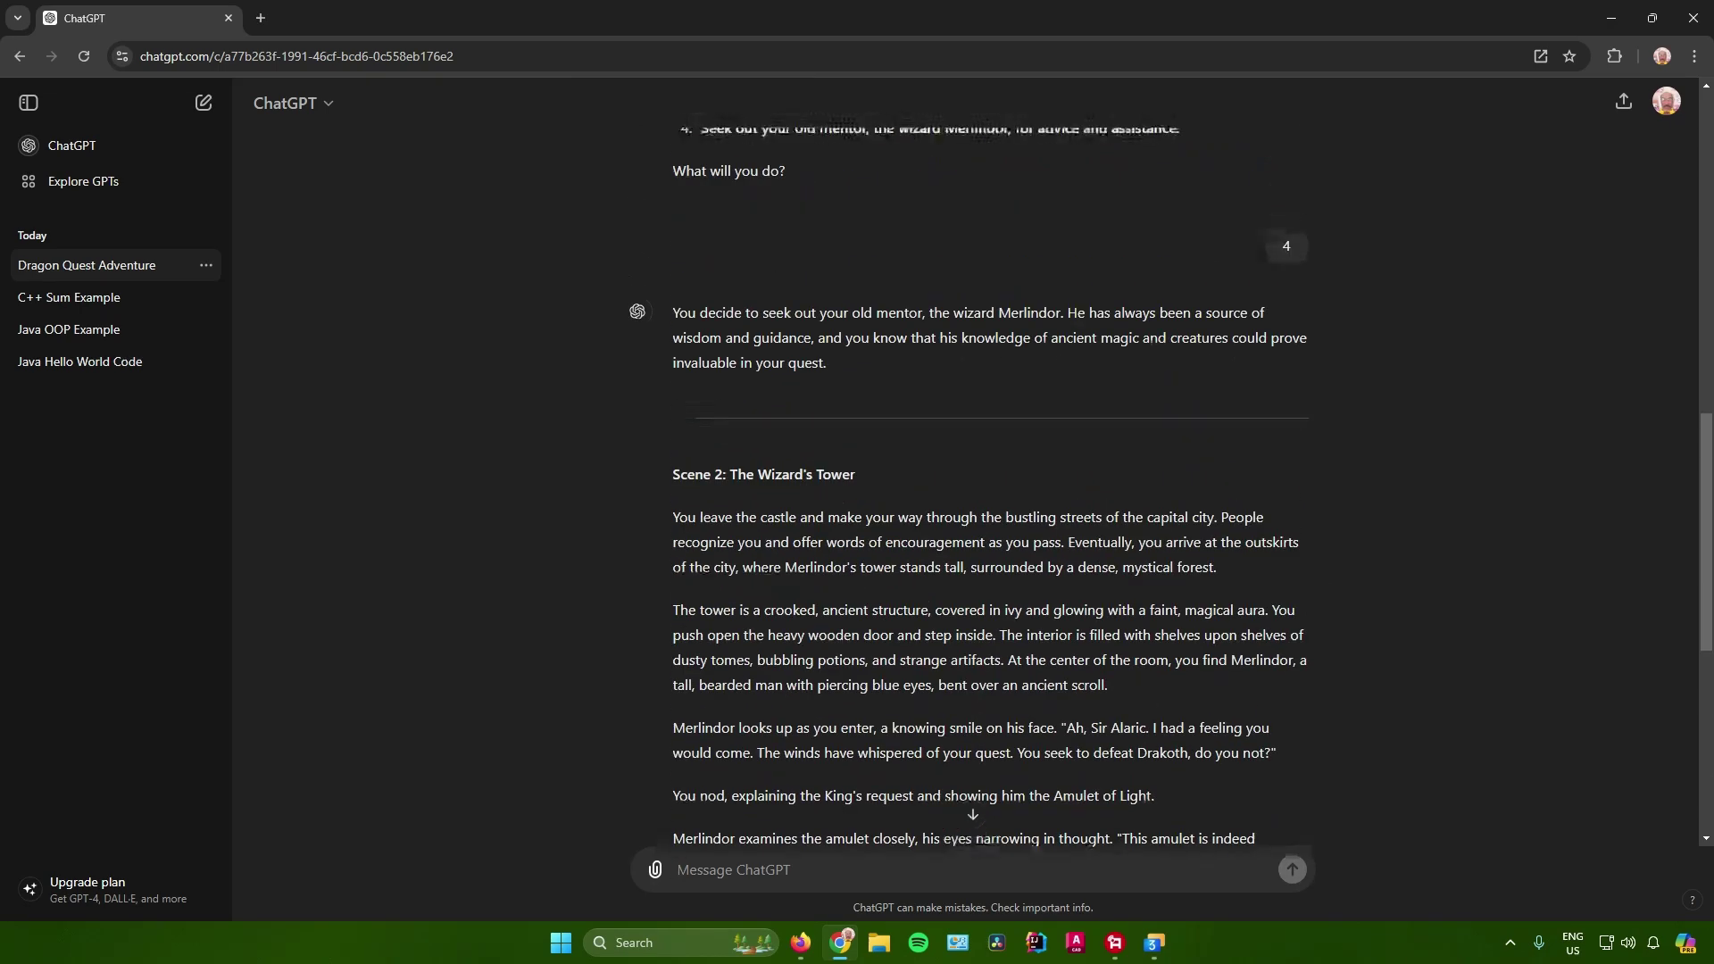
scroll(982, 481, "down", 7)
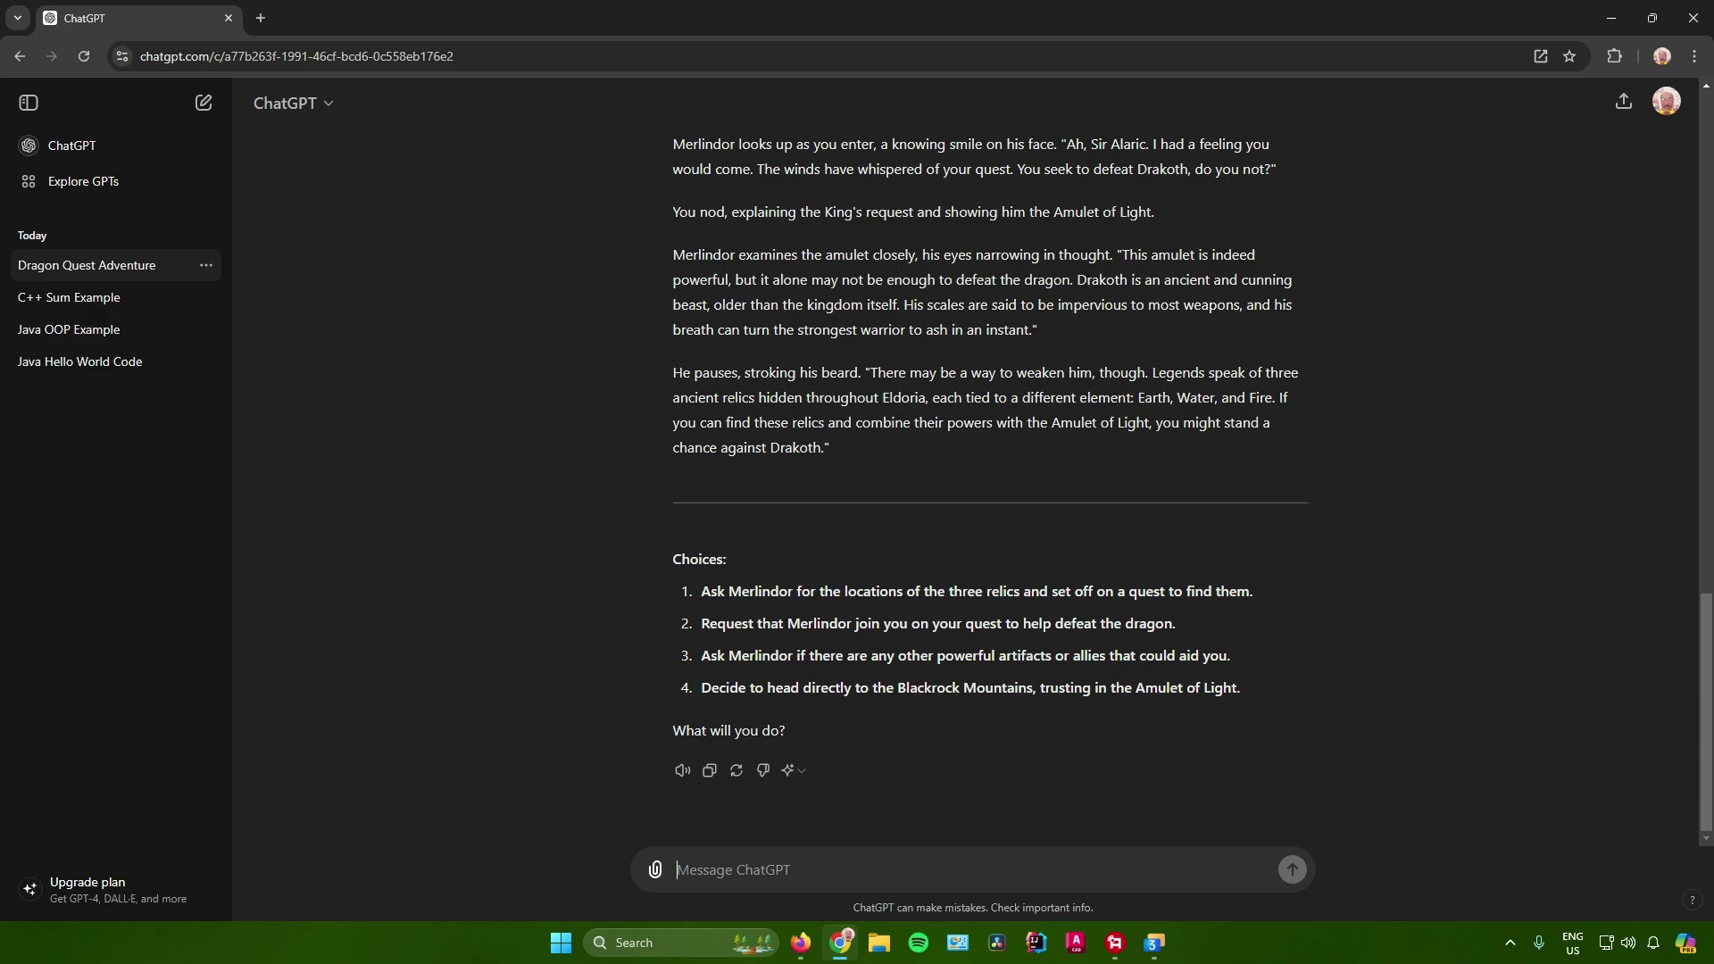
scroll(972, 922, "up", 4)
scroll(972, 815, "down", 4)
scroll(981, 482, "up", 4)
scroll(982, 482, "down", 4)
- Reply with choice 3 to ask Merlindor about other artifacts or allies
type("3")
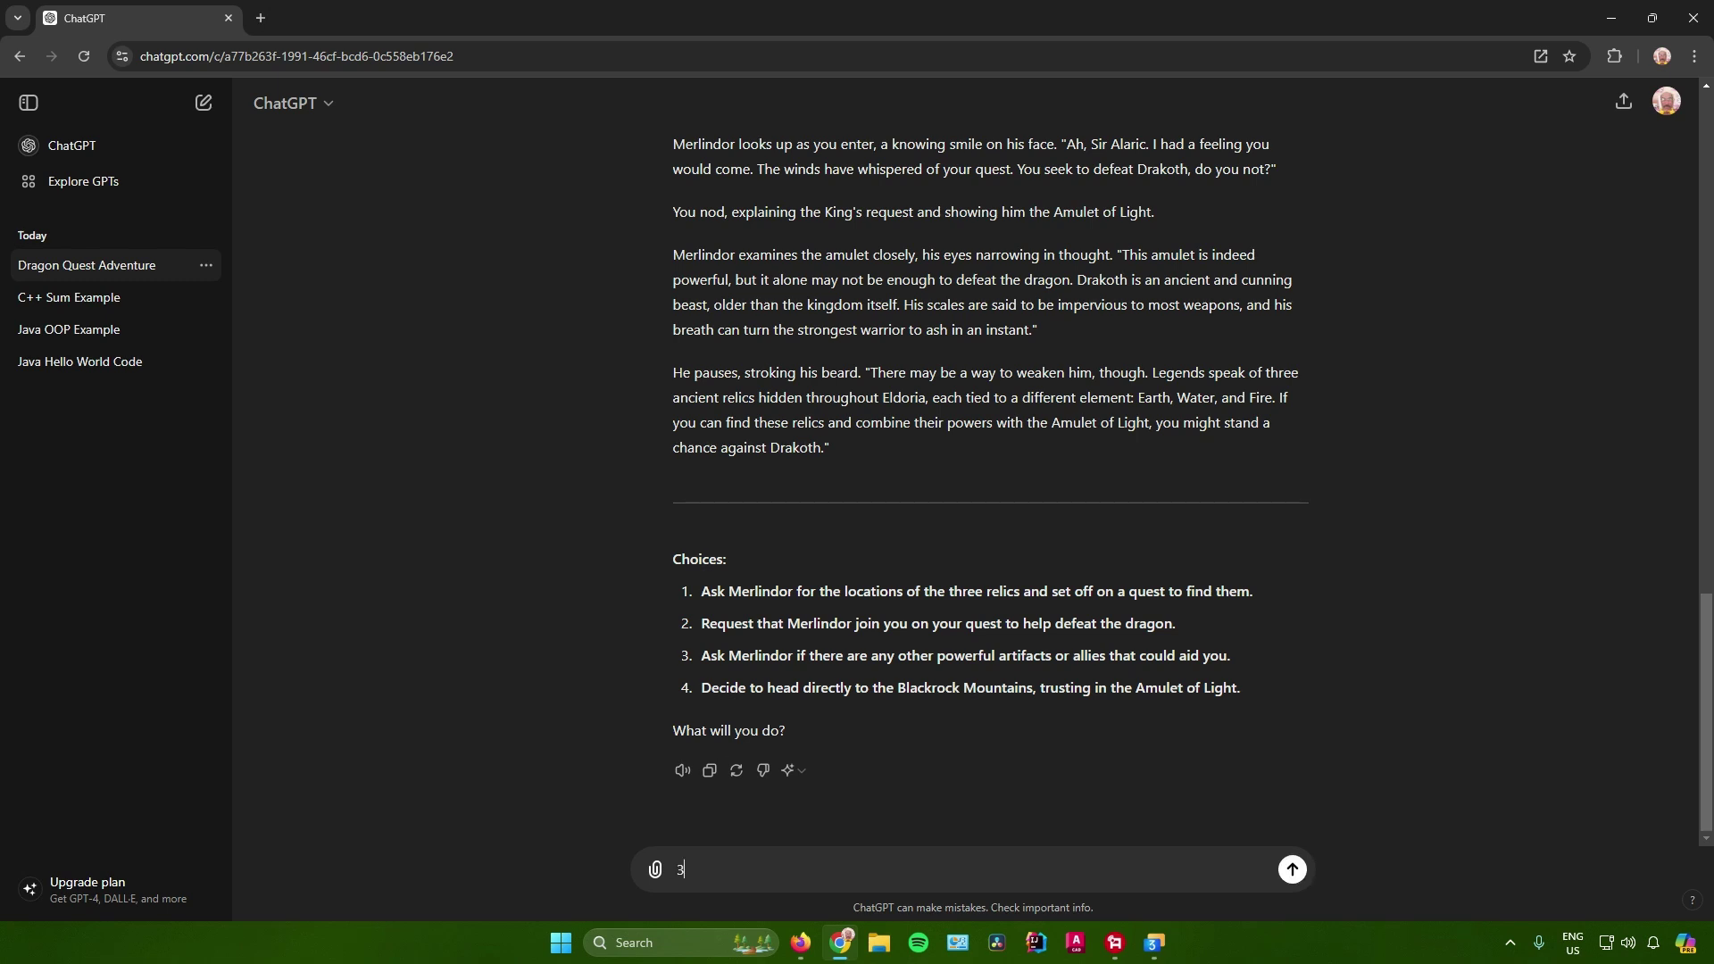
key("Return")
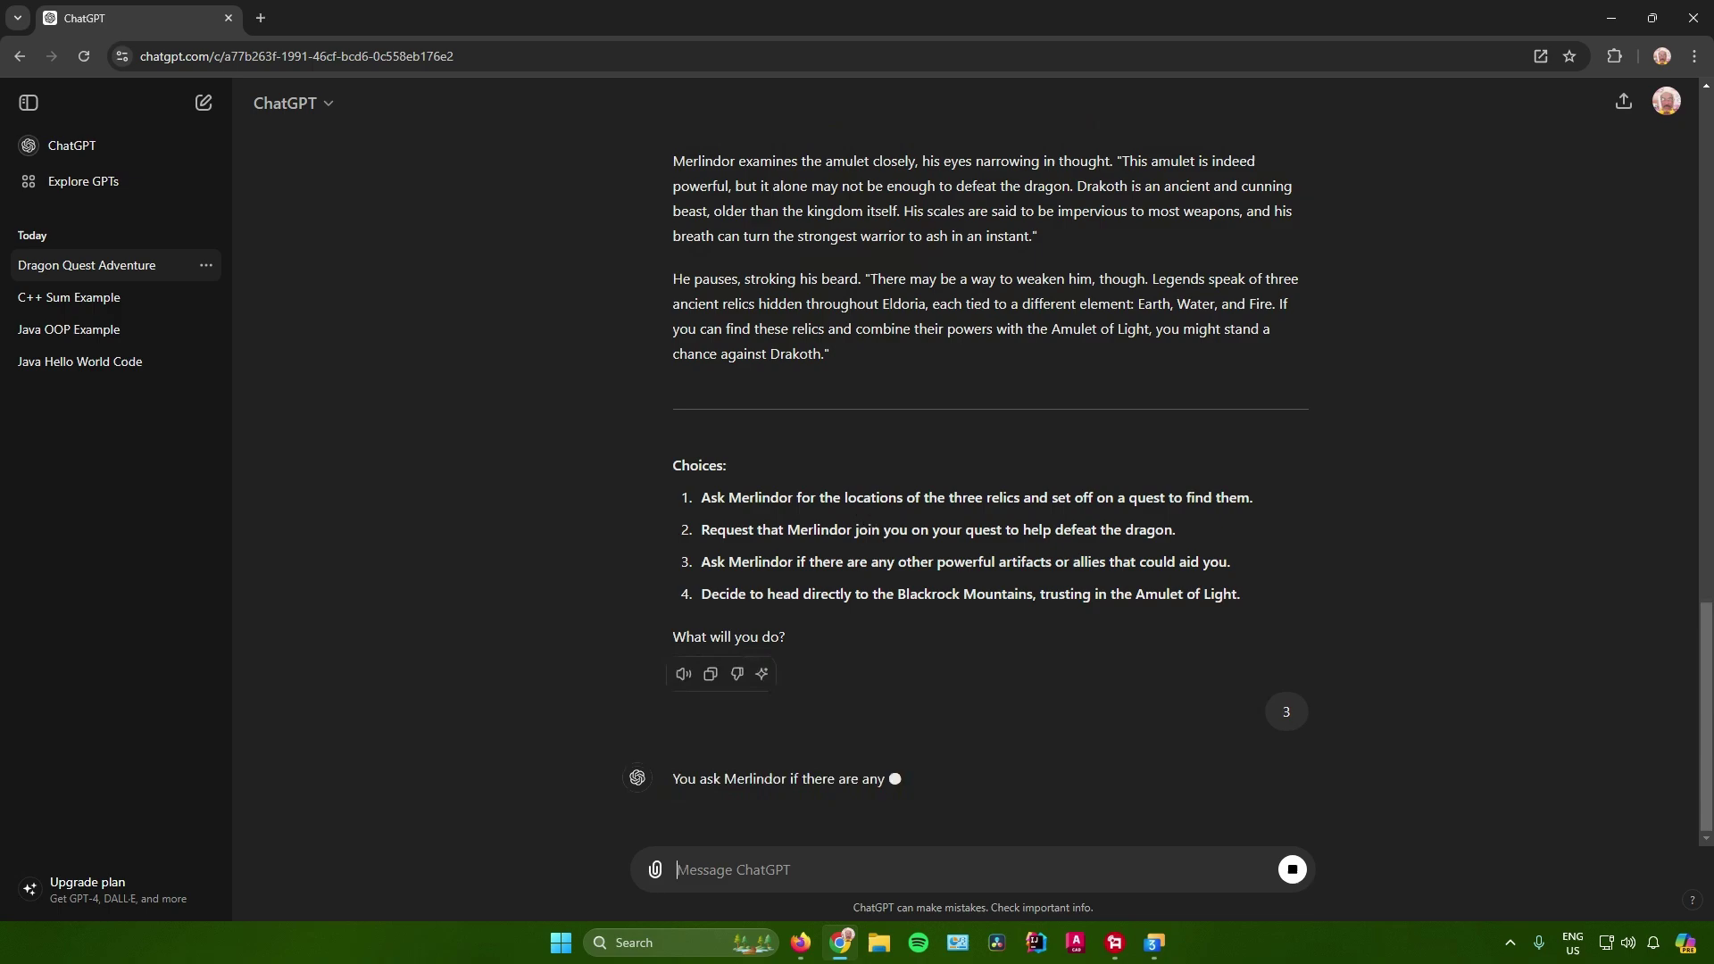
scroll(982, 482, "up", 4)
scroll(981, 482, "down", 5)
scroll(982, 482, "up", 15)
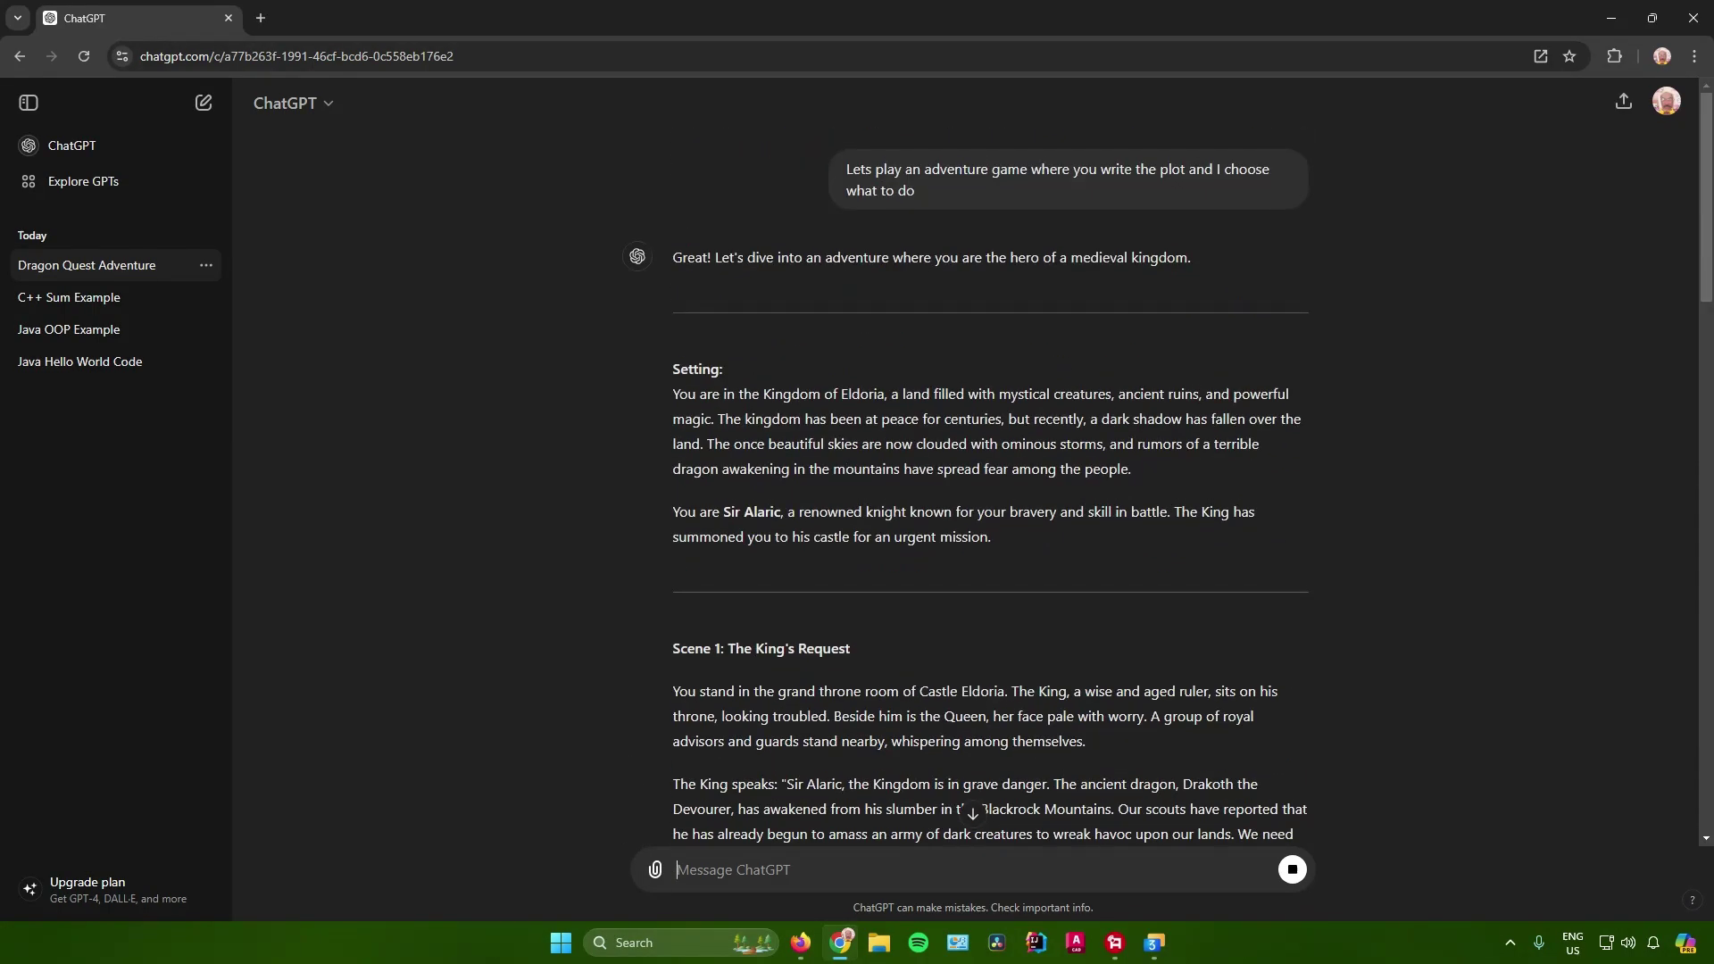
- Select the original adventure-game prompt at the top of the chat
triple_click(1058, 178)
key("ctrl+c")
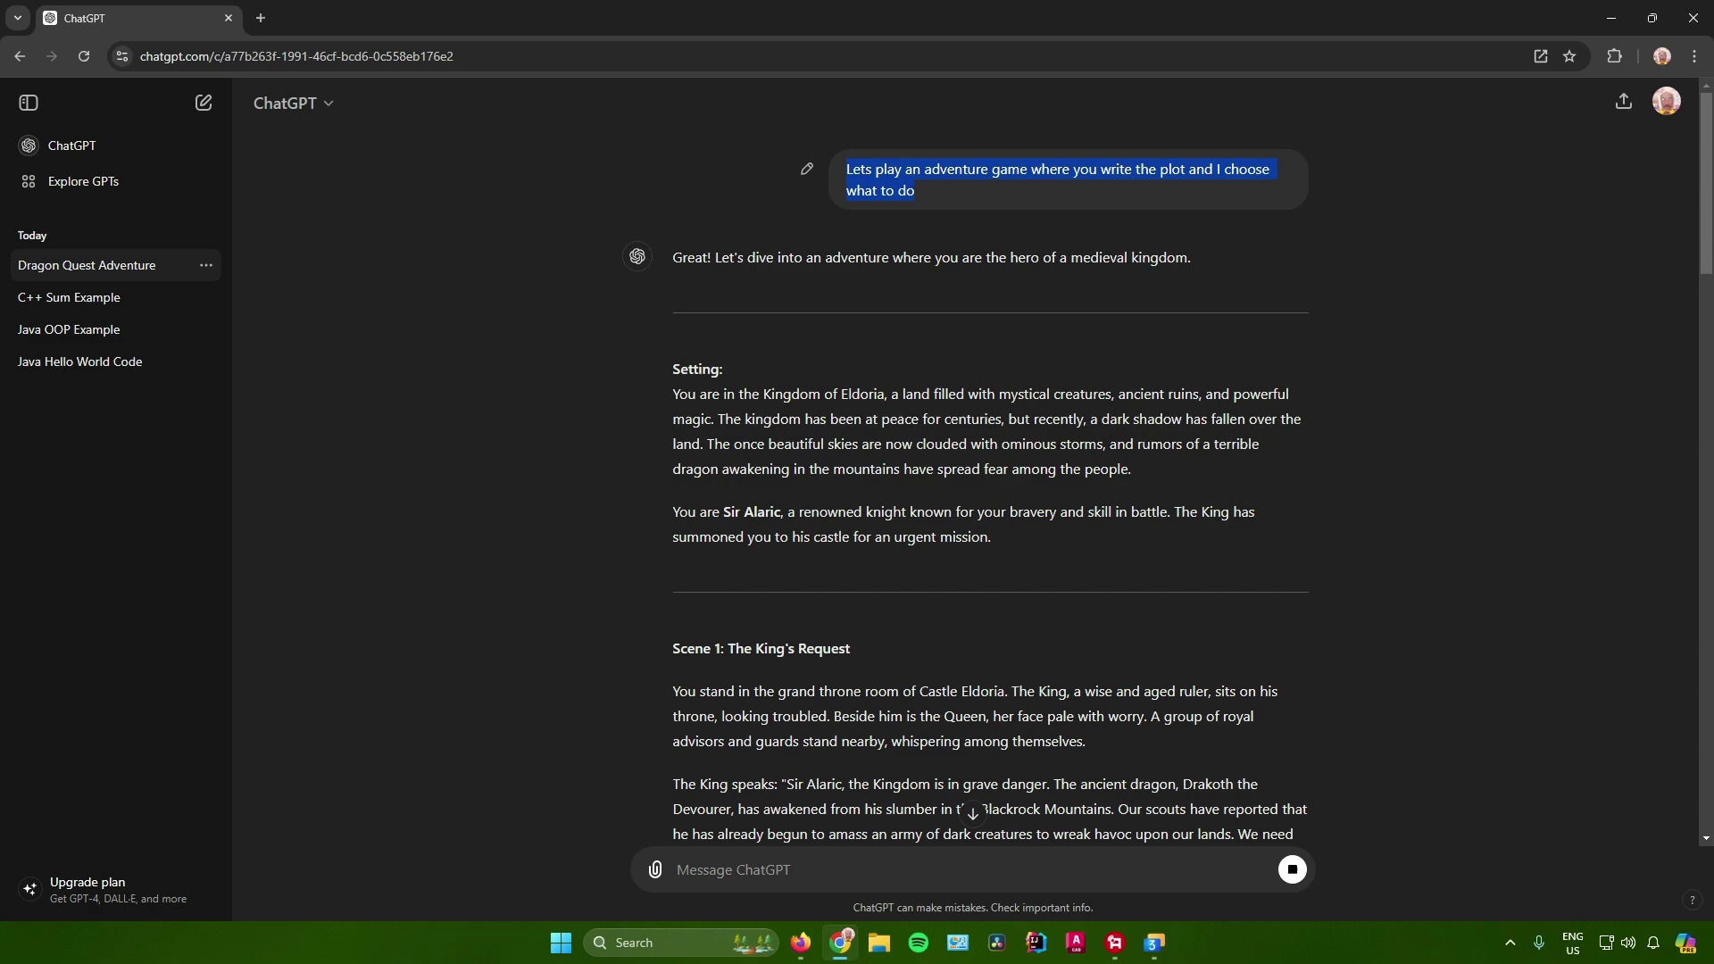
scroll(1058, 178, "down", 15)
scroll(1057, 446, "up", 15)
- In a new chat, paste the prompt and add 'where I am a space ranger trying to save the galaxy against bad guys.'
left_click(204, 102)
key("ctrl+v")
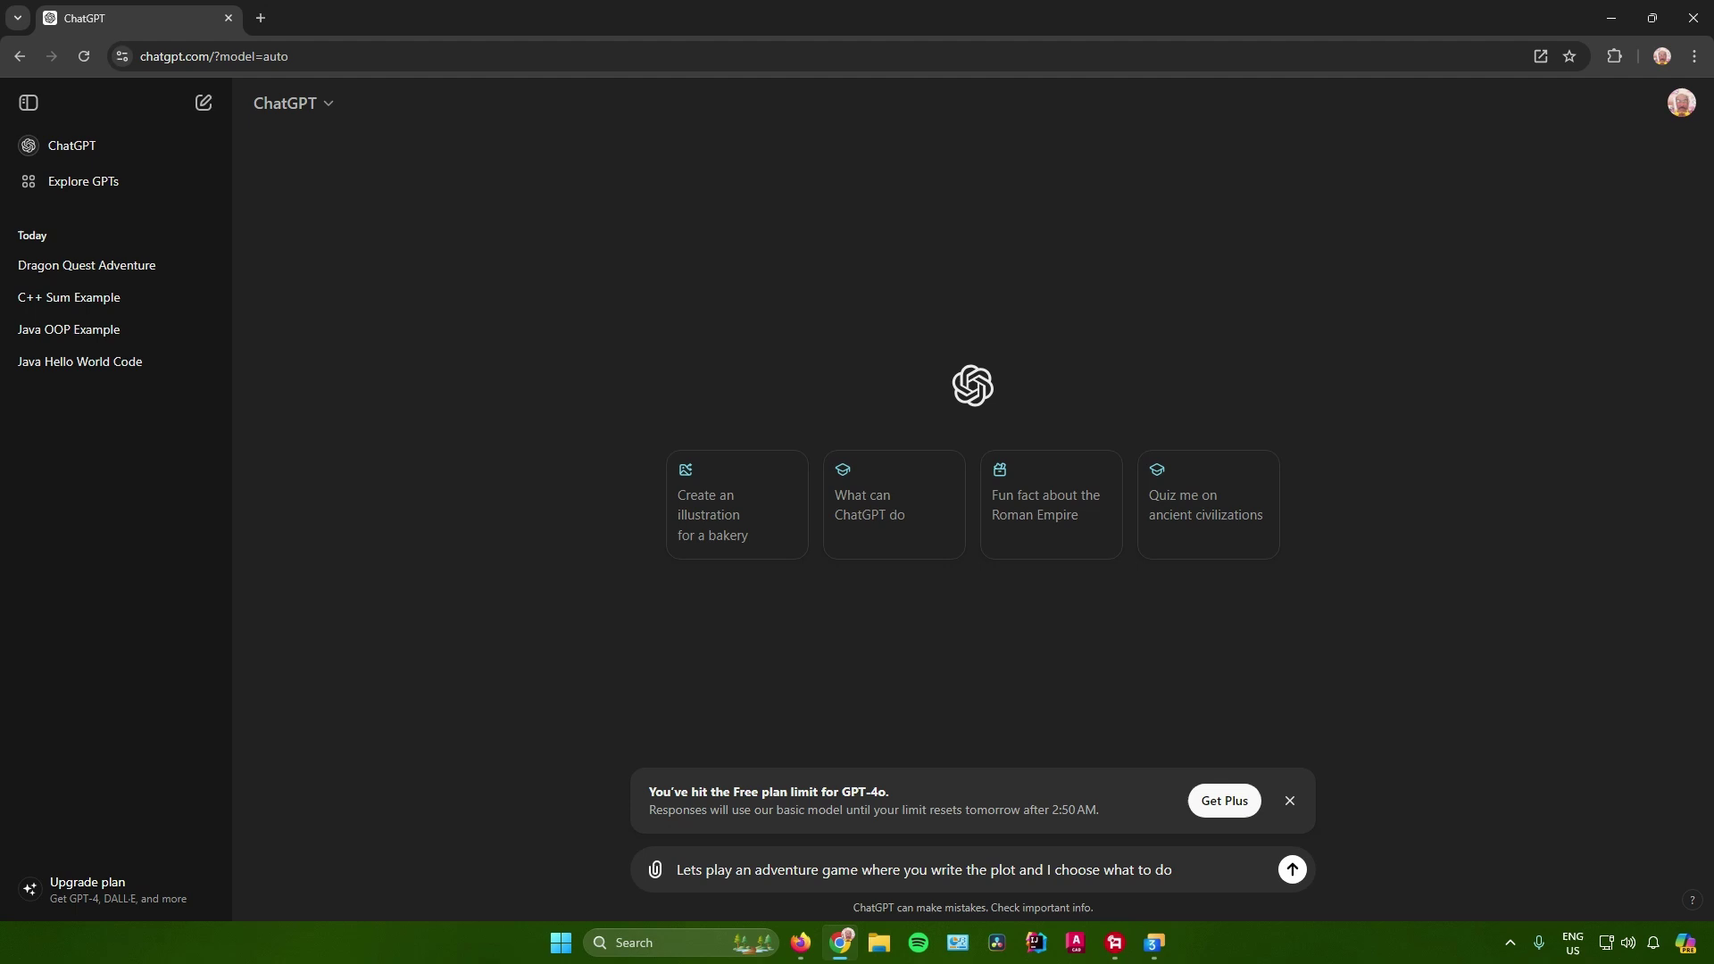
key("shift+Right")
key("shift+Right")
key("shift+Right")
key("shift+Right")
key("shift+Right")
key("shift+Right")
key("shift+Right")
key("shift+Right")
key("shift+Right")
key("shift+Right")
key("shift+Right")
key("shift+Right")
key("shift+Right")
key("shift+Right")
key("shift+Right")
key("shift+Right")
key("shift+Right")
key("shift+Right")
key("shift+Right")
key("shift+Right")
key("Right")
key("Right")
type("in where ")
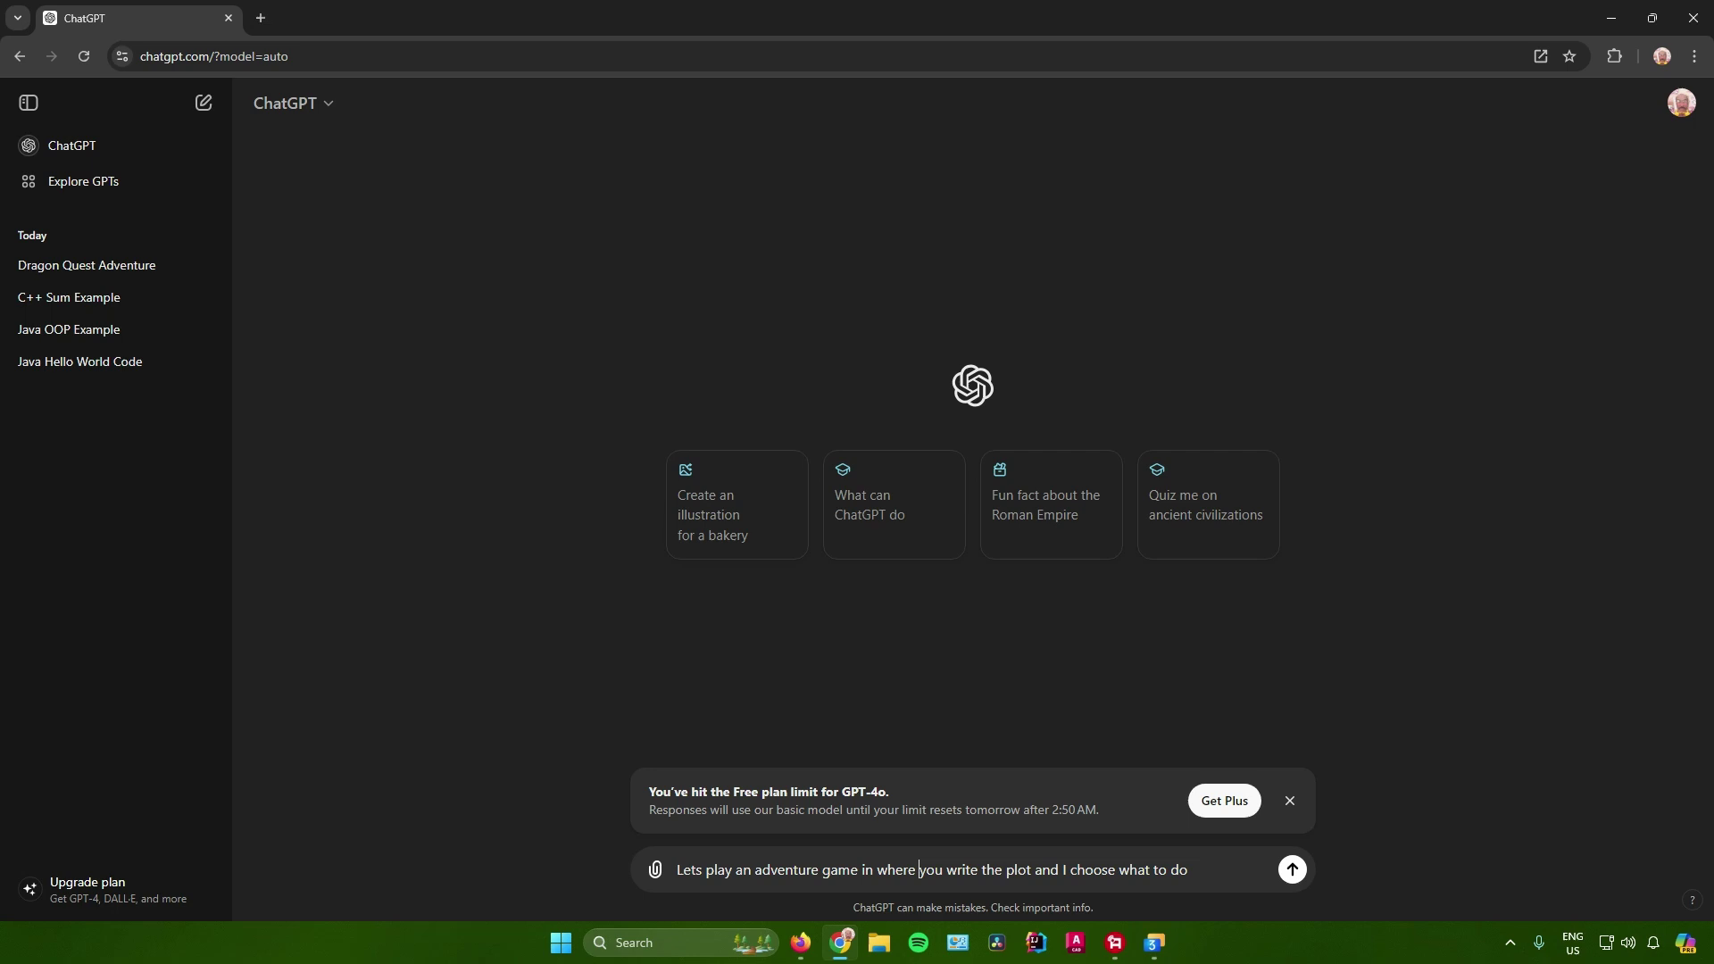
type("I am a spa")
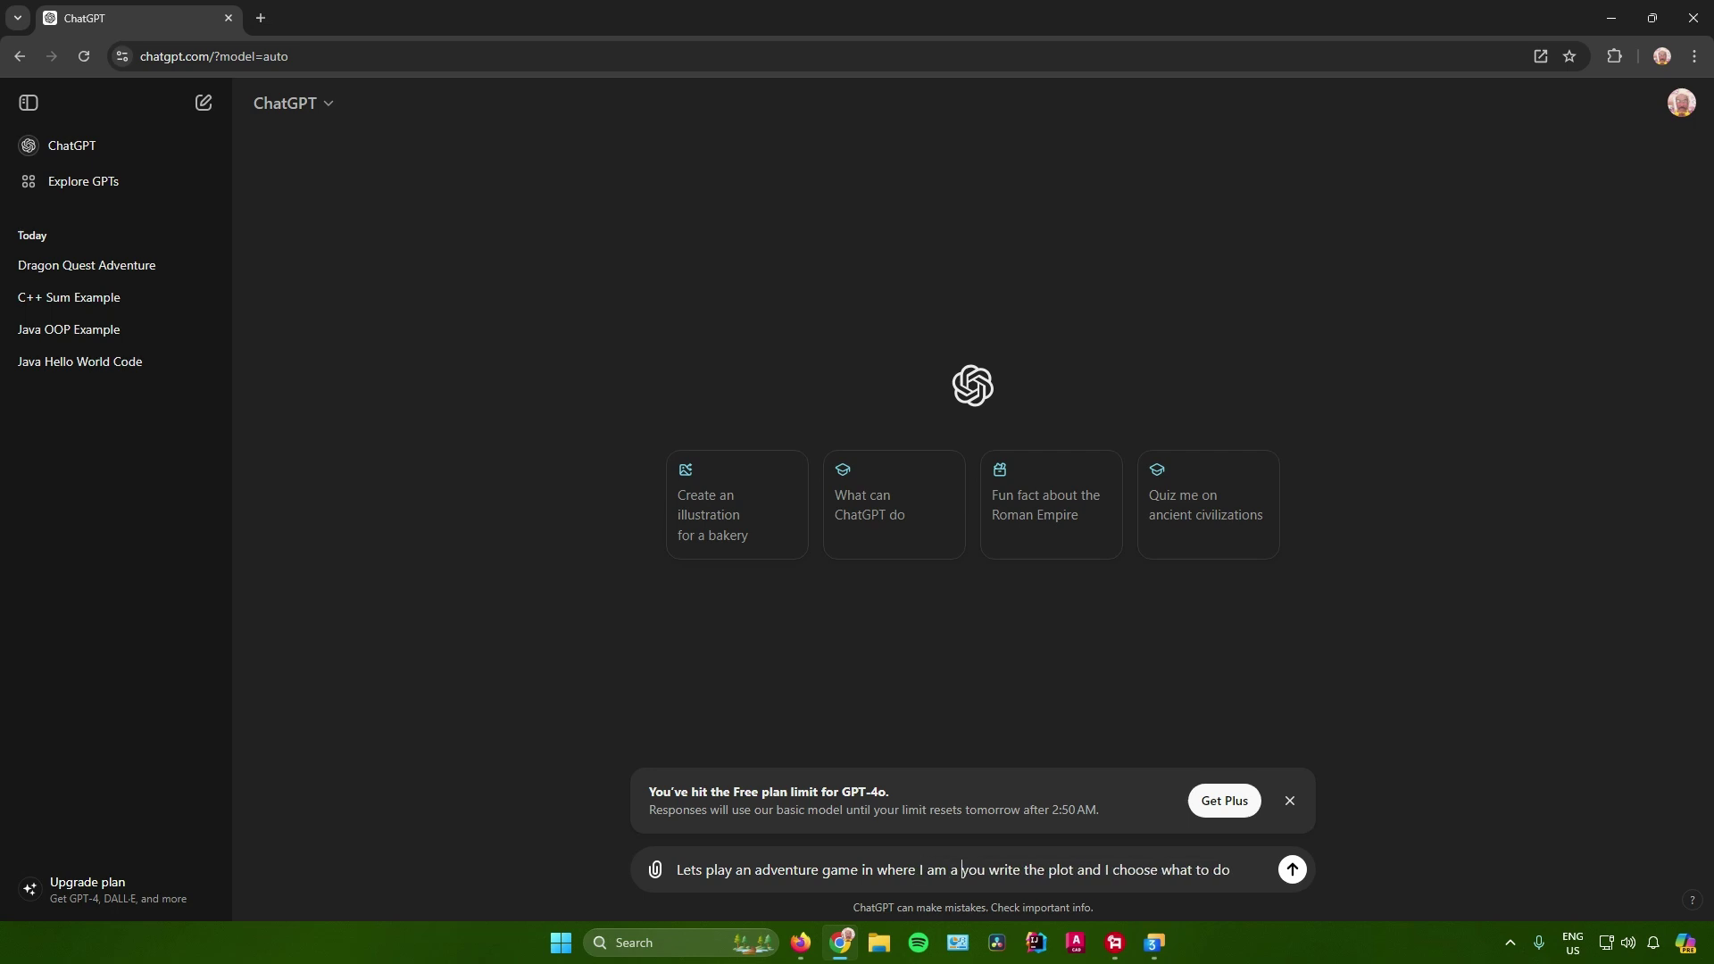
type("ce ranger try")
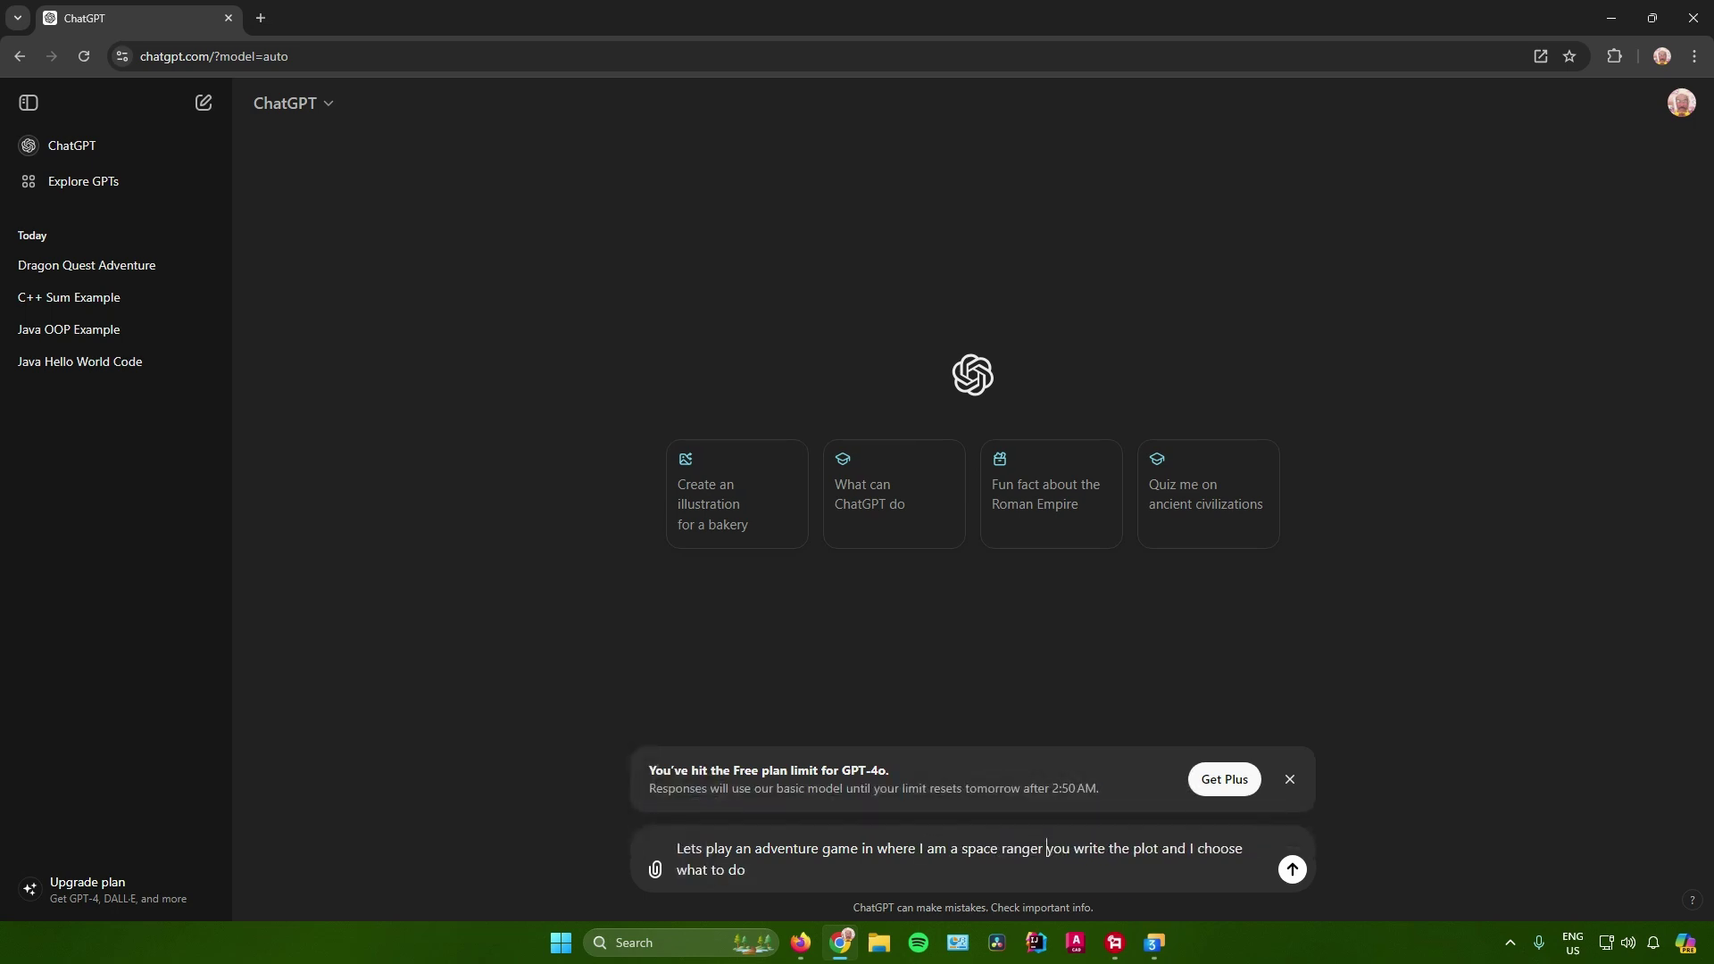
type("ing to save the g")
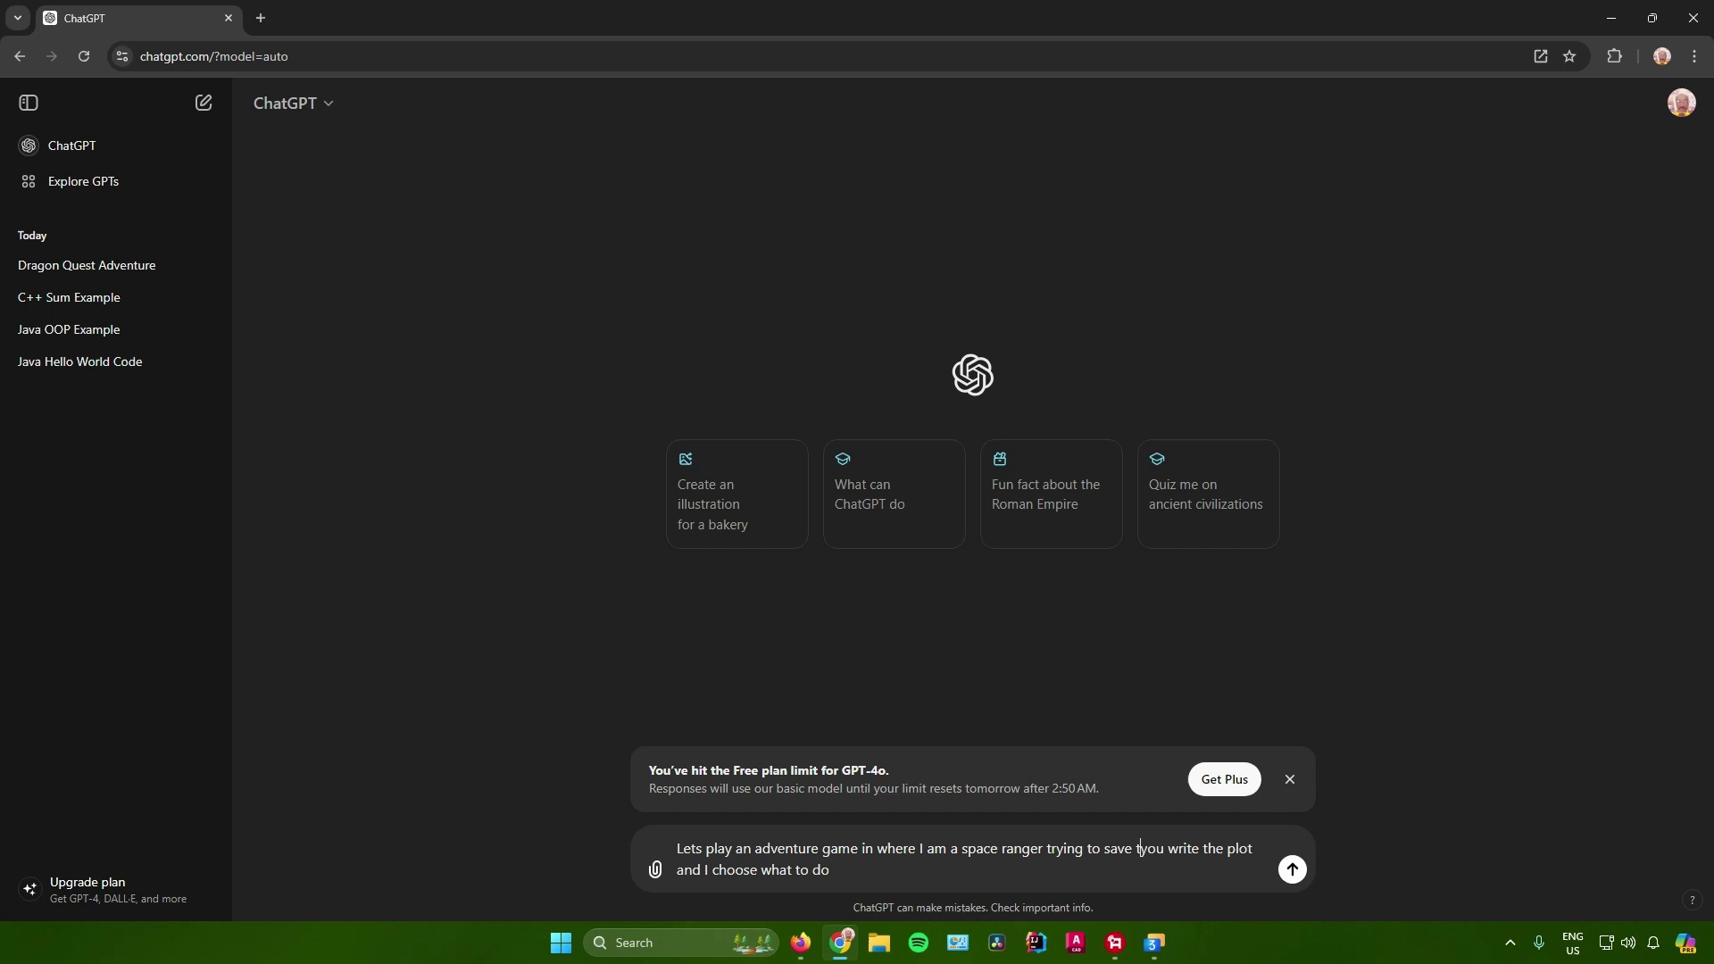
type("alaxt")
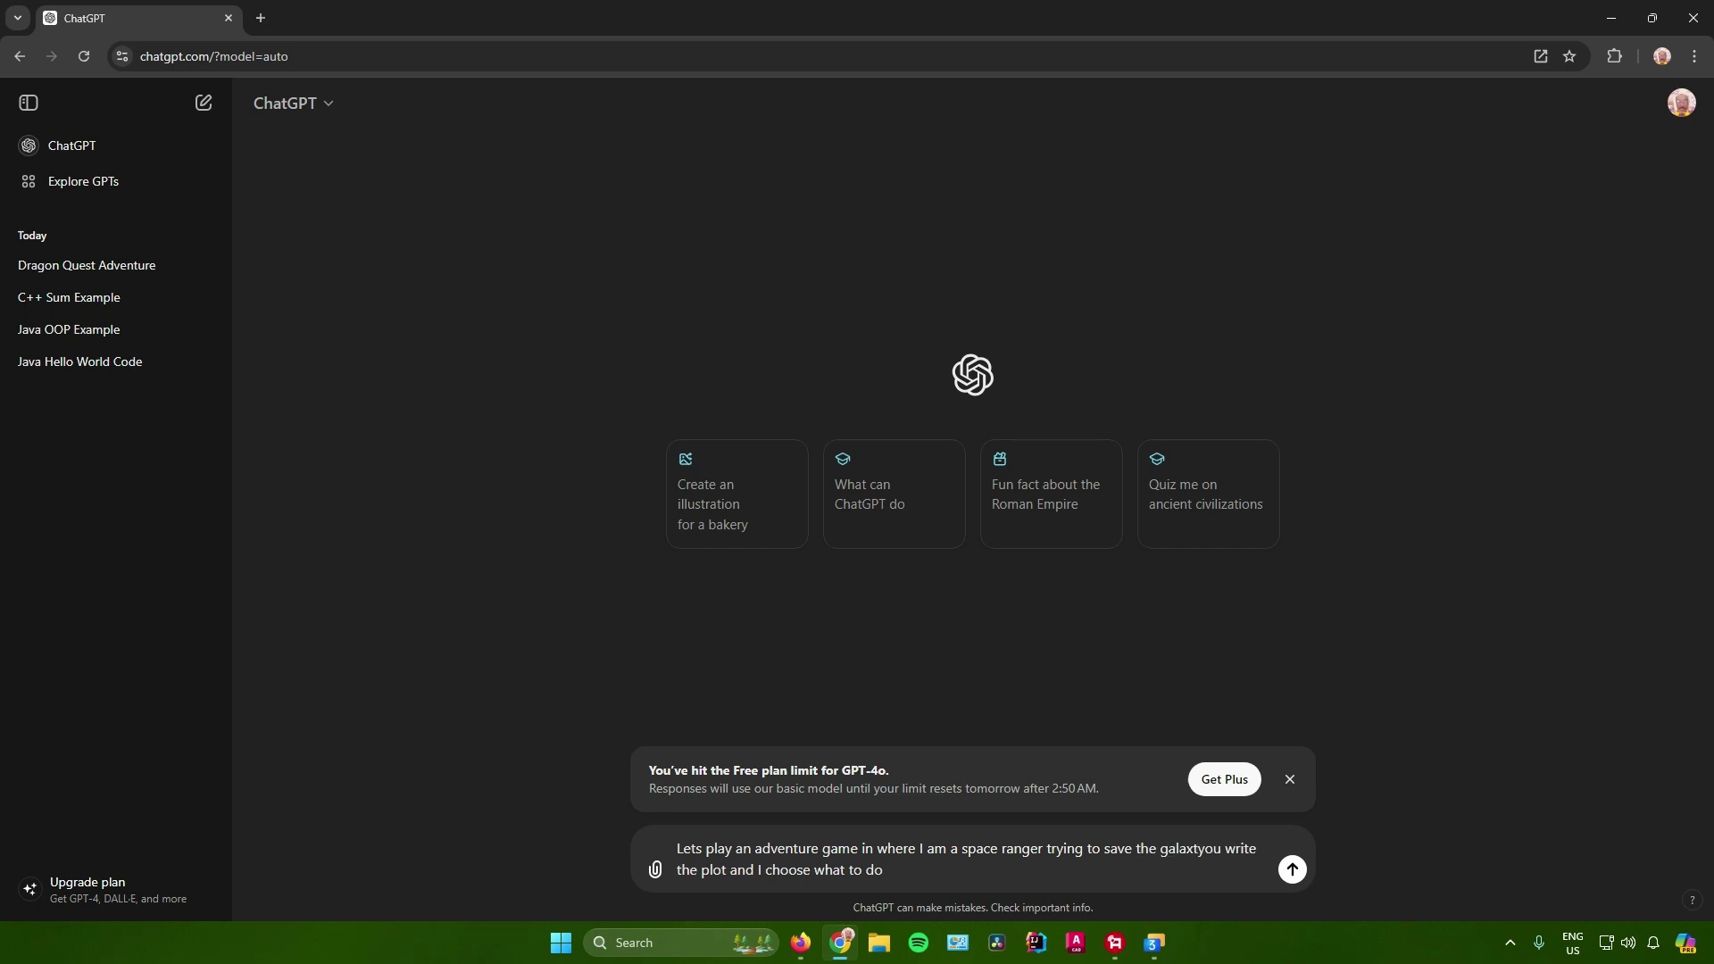
key("BackSpace")
type("y against ")
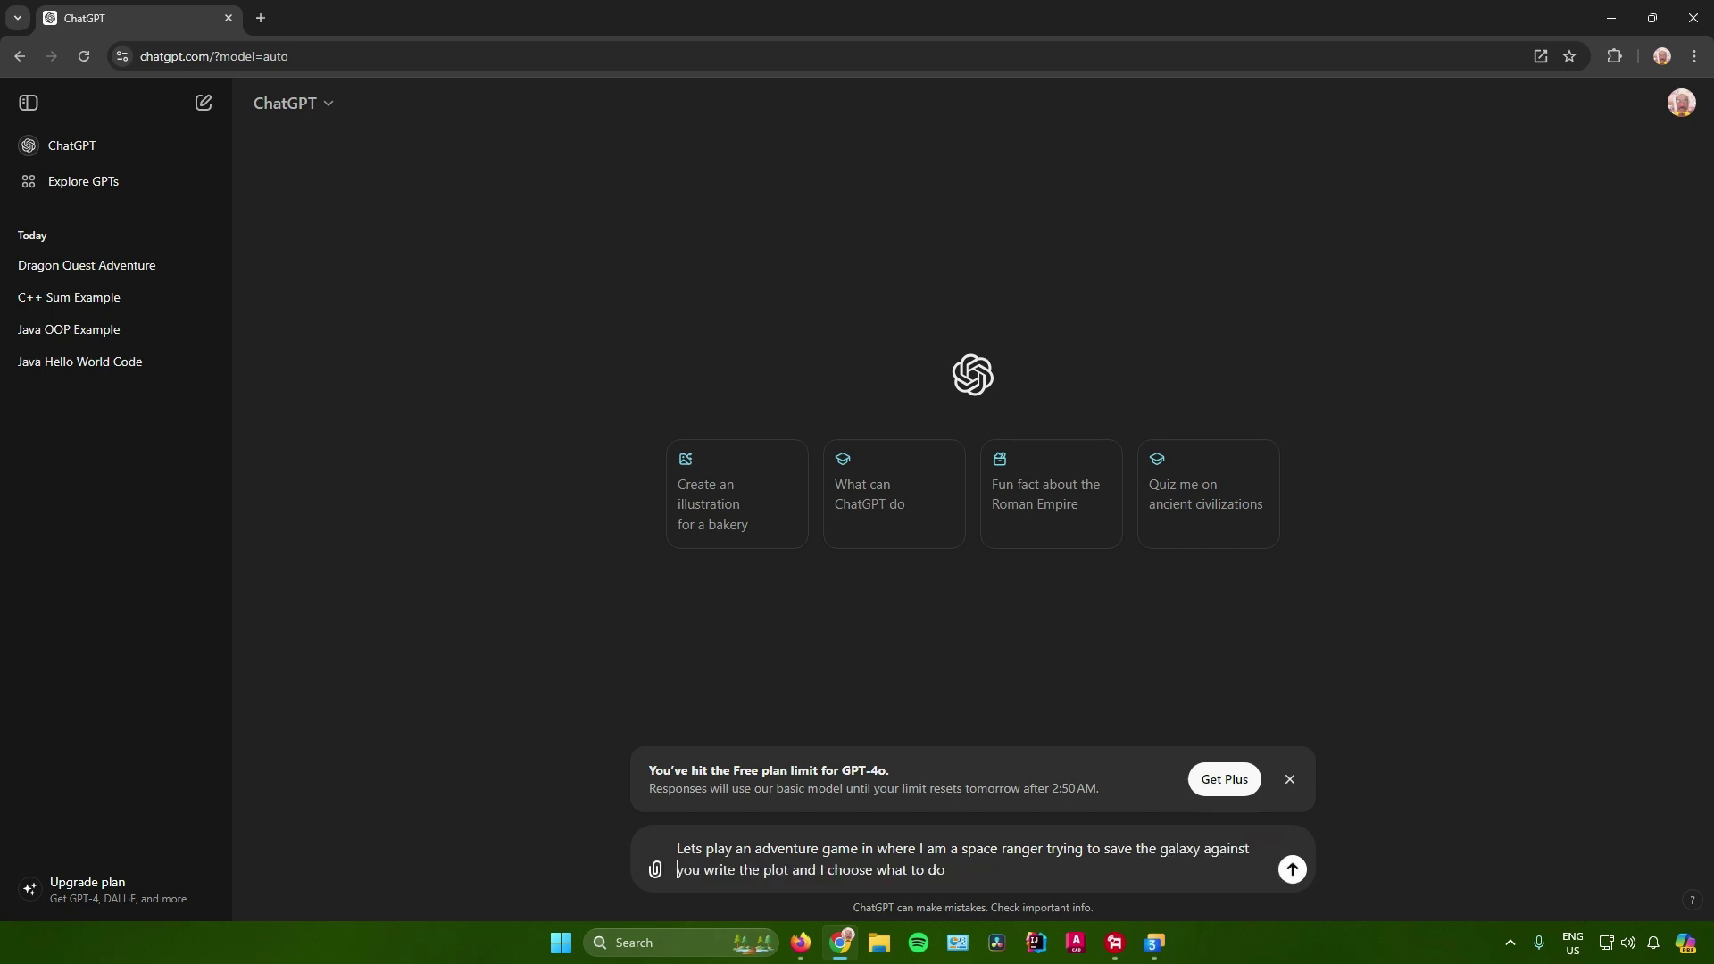
type("bad guys.")
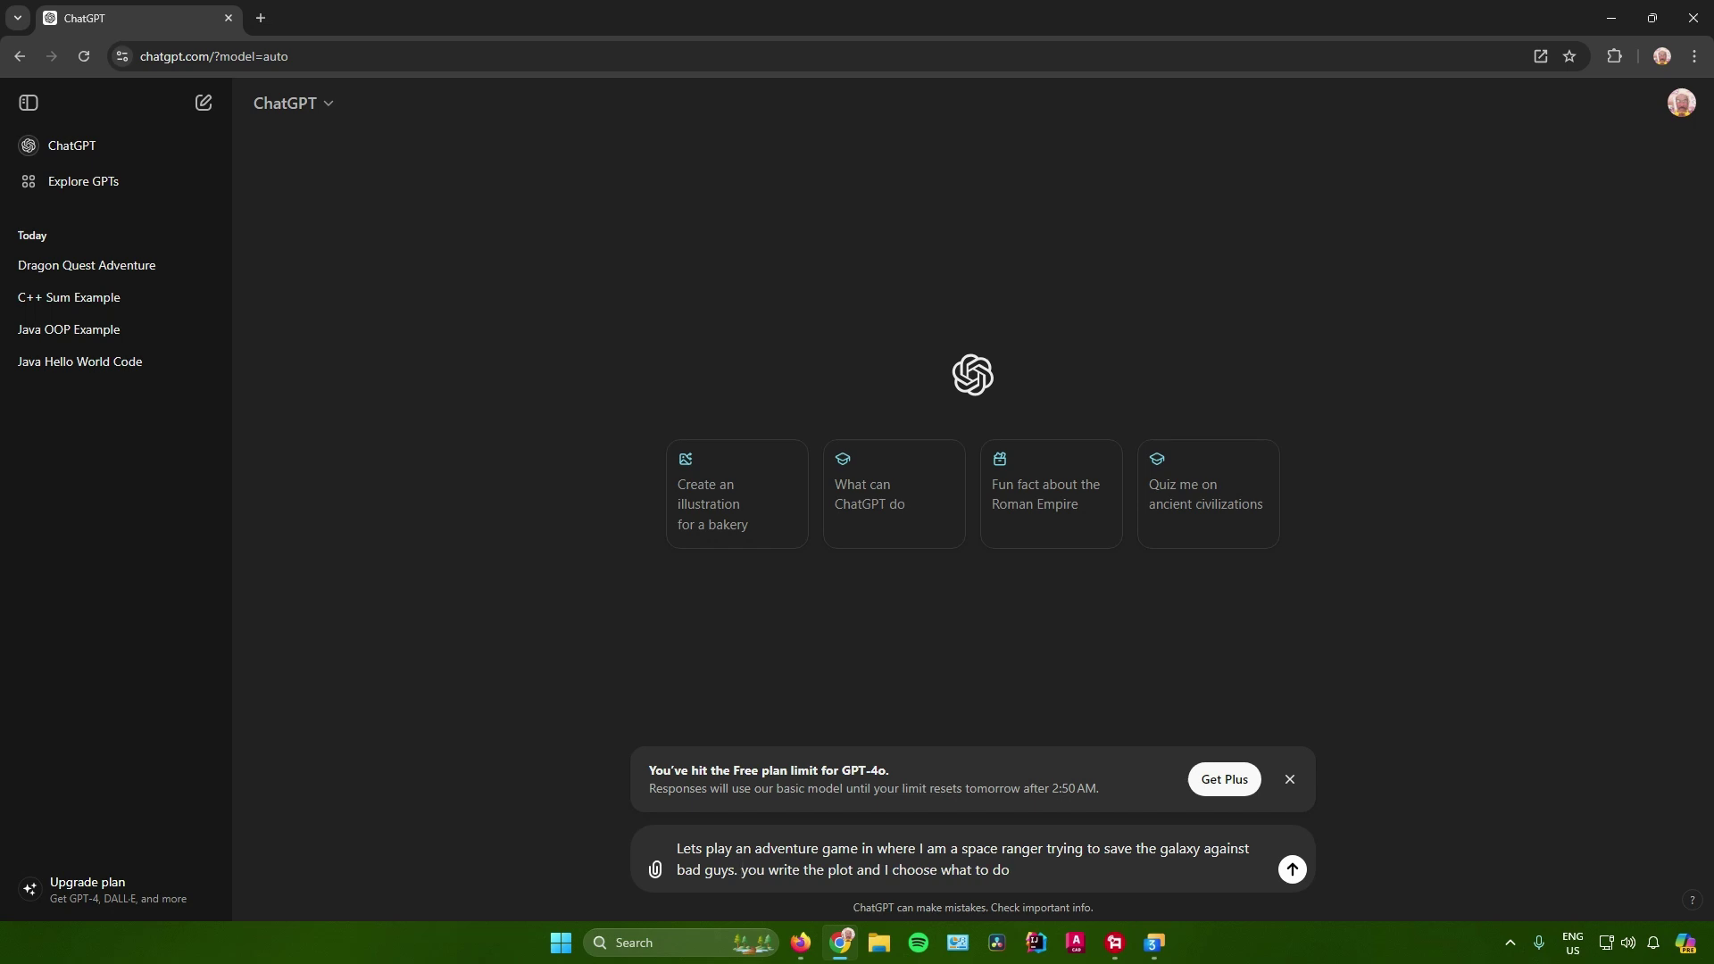
- Send the space-ranger prompt and highlight part of the 'Galactic Quest: Defender of the Stars' title
key("Return")
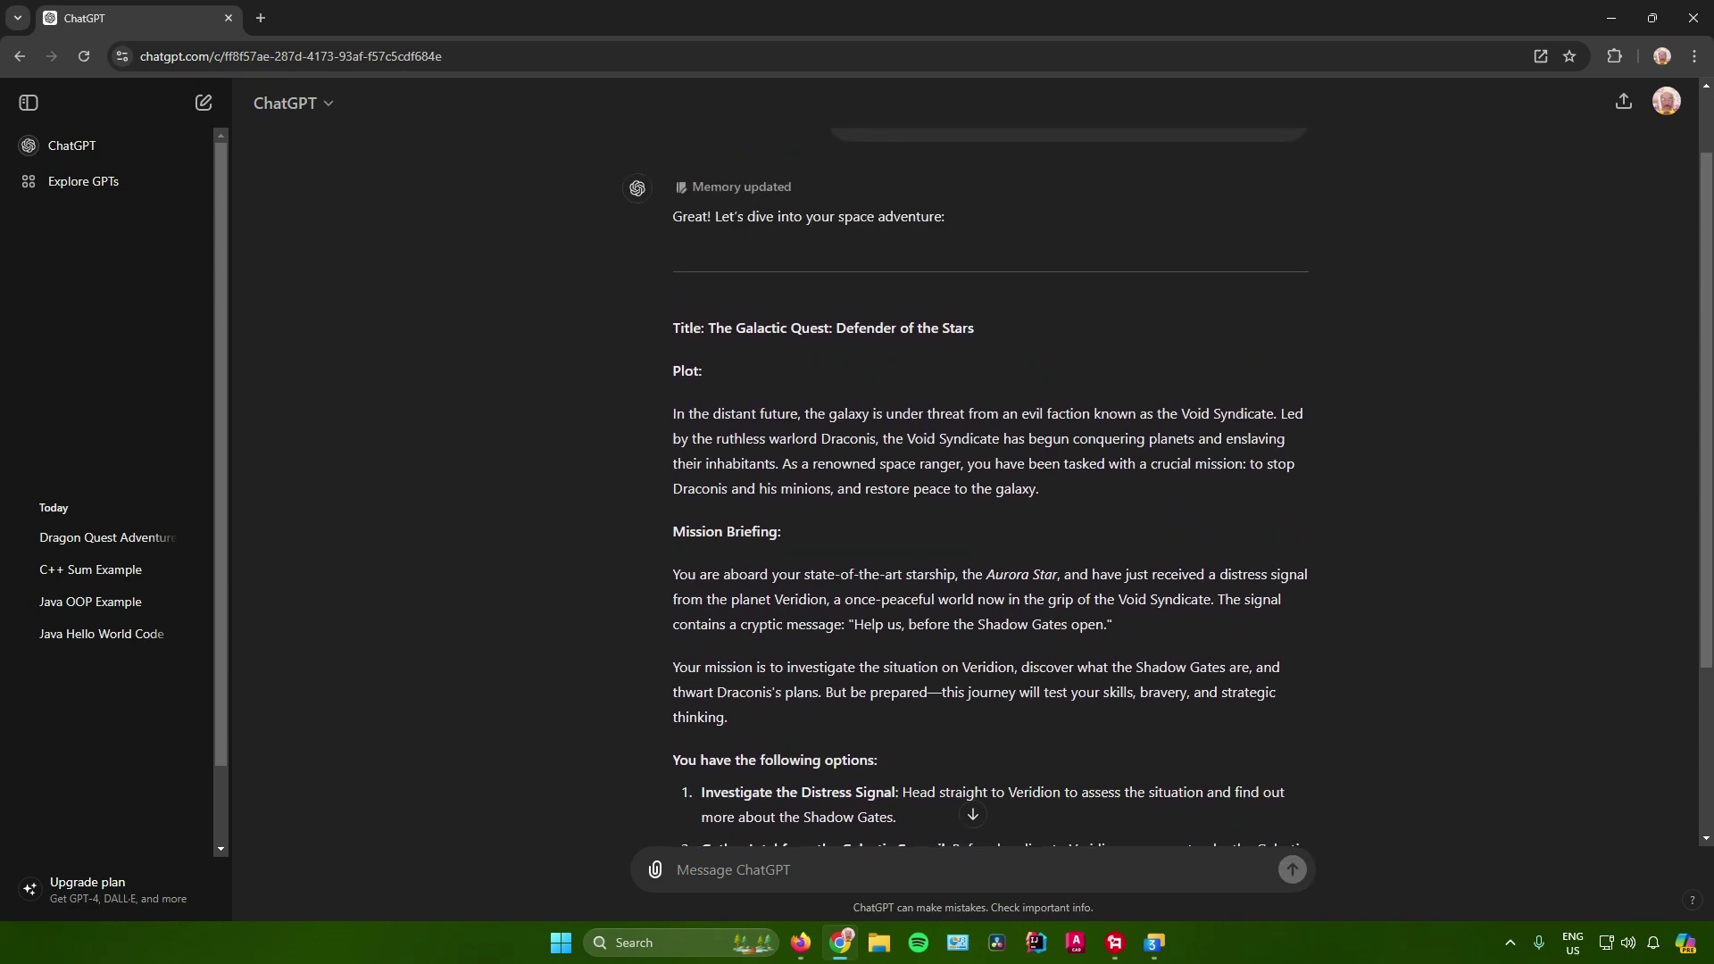
left_click_drag(736, 327, 932, 327)
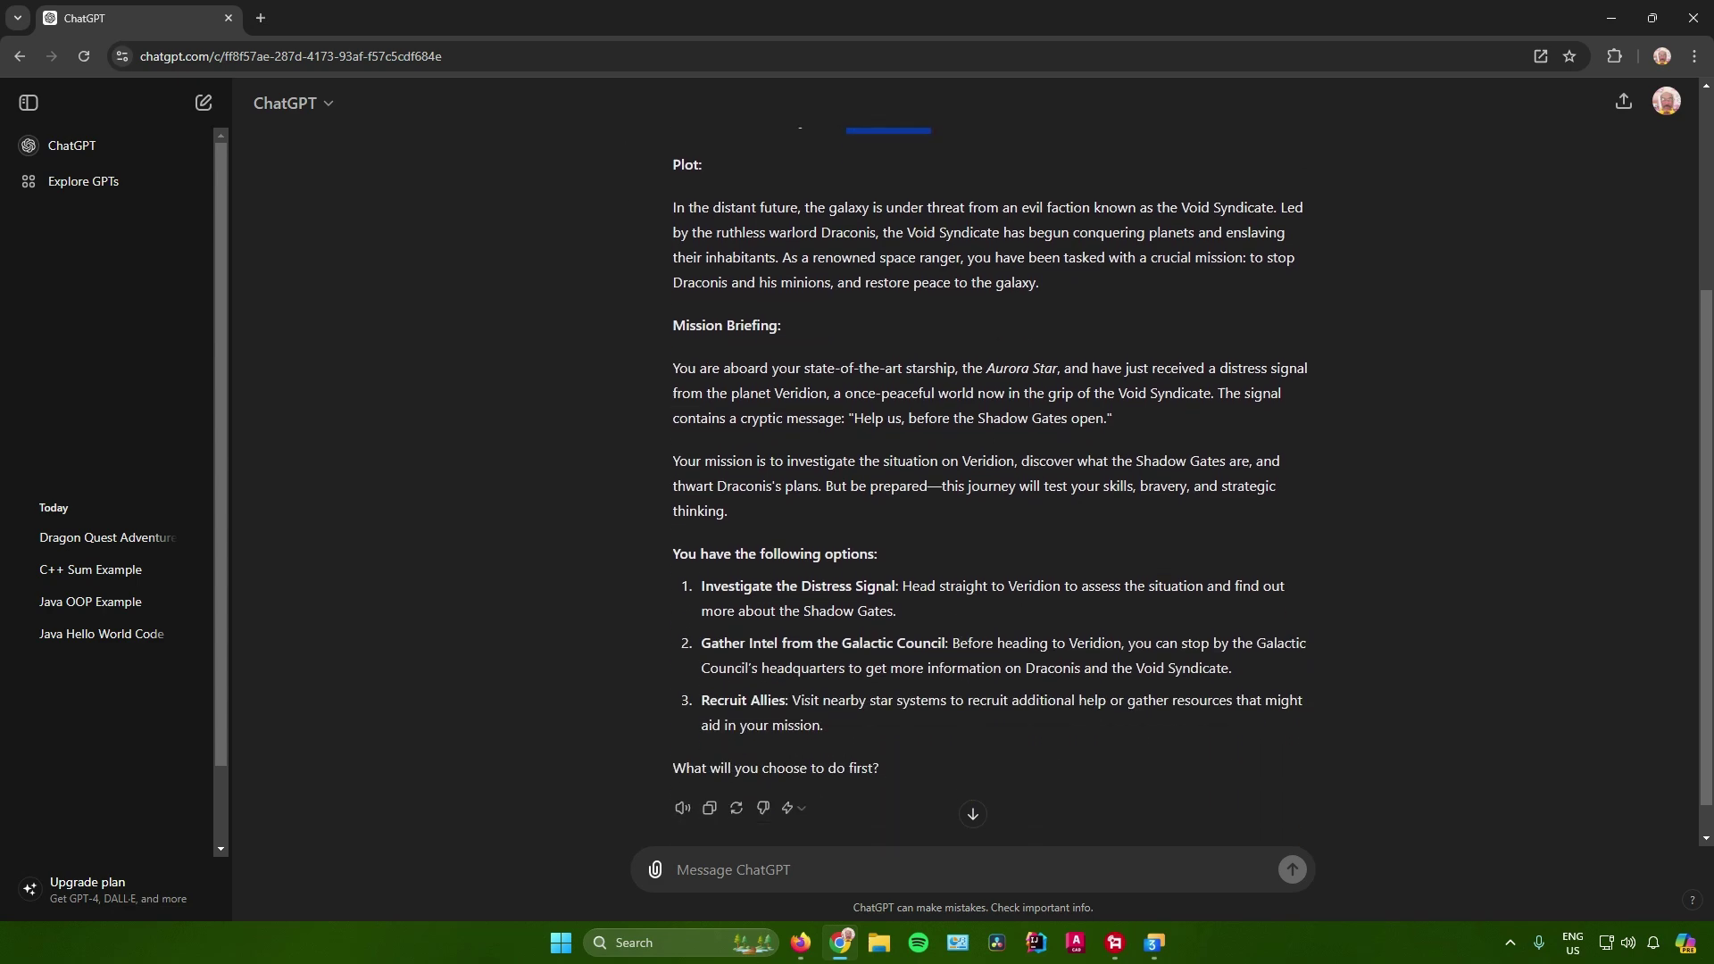